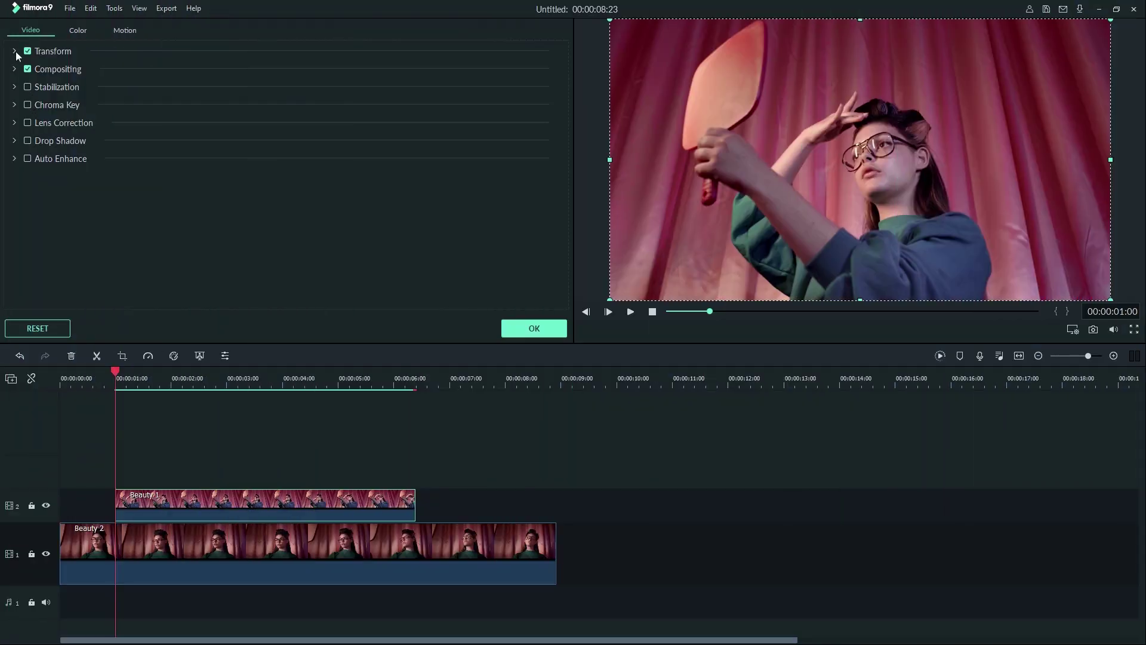
Step: Scale the Beauty 1 clip to about 34%, move it left, and apply the Boom! animation
{"action": "left_click", "coordinate": [15, 51]}
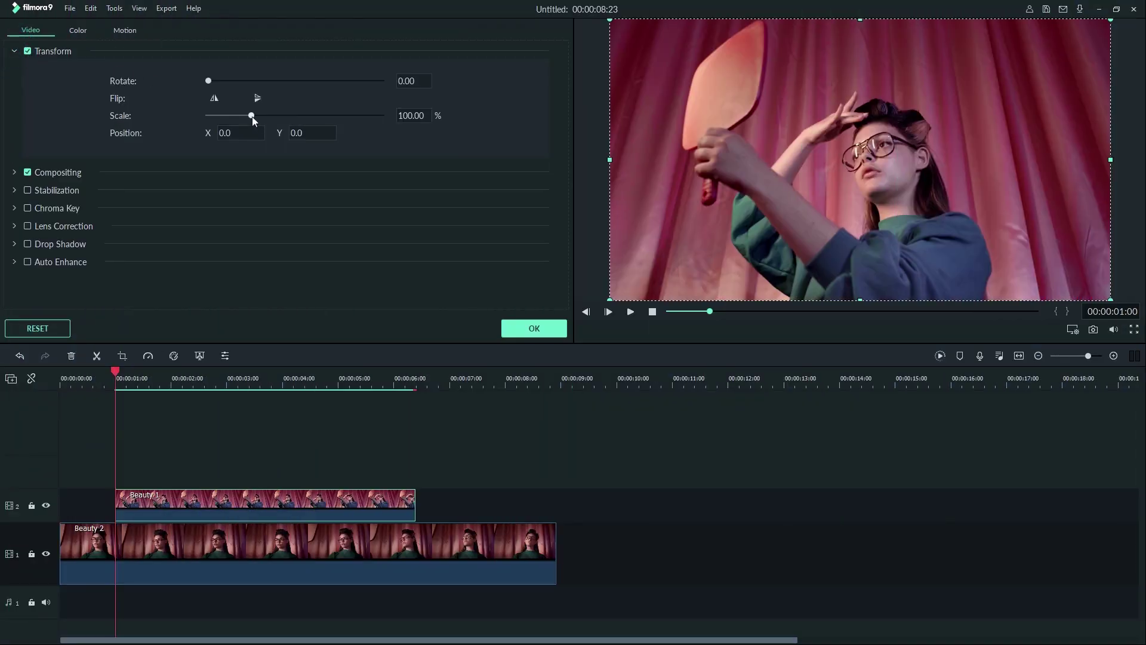
{"action": "left_click_drag", "start_coordinate": [252, 117], "coordinate": [233, 117]}
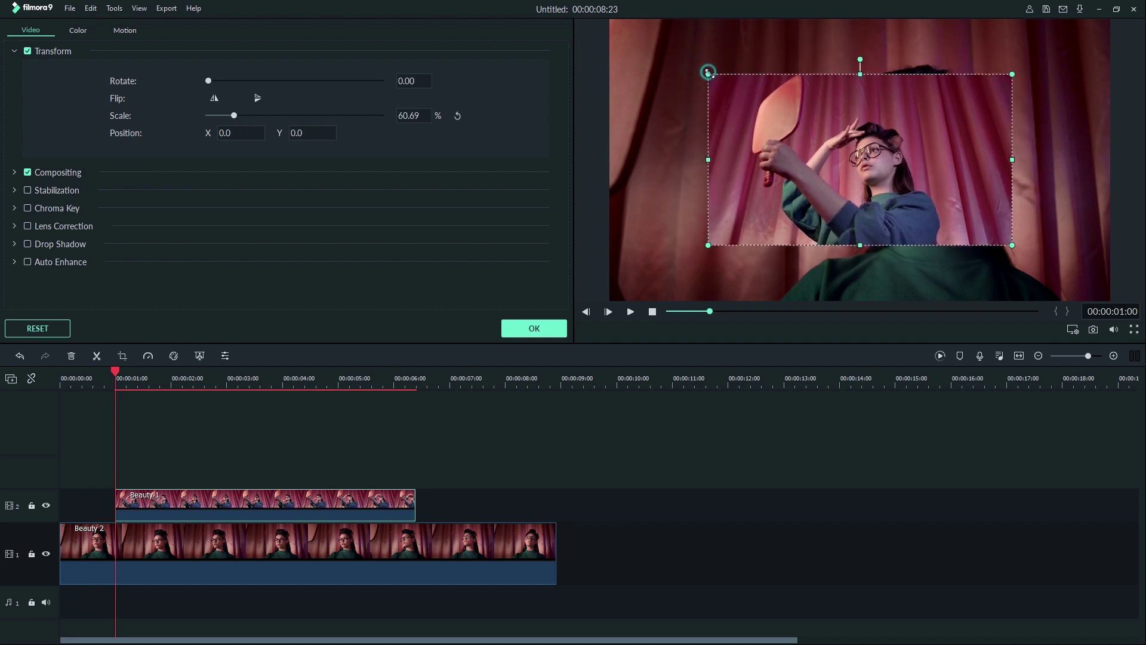
{"action": "left_click_drag", "start_coordinate": [702, 70], "coordinate": [841, 167]}
{"action": "left_click_drag", "start_coordinate": [947, 207], "coordinate": [762, 184]}
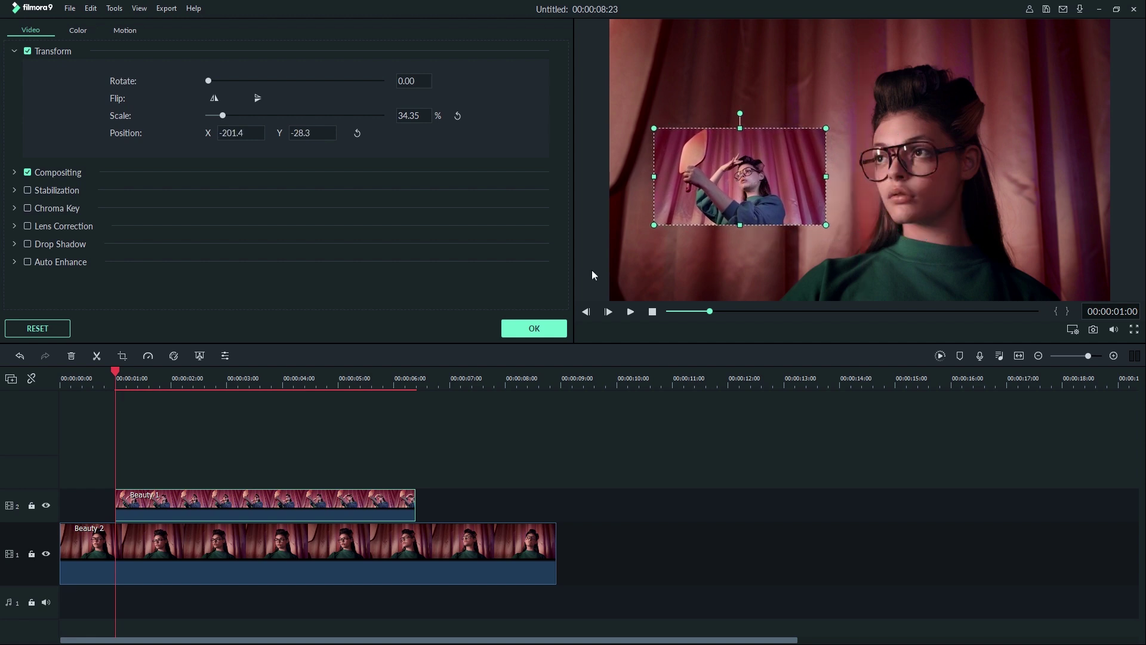
{"action": "left_click", "coordinate": [126, 31]}
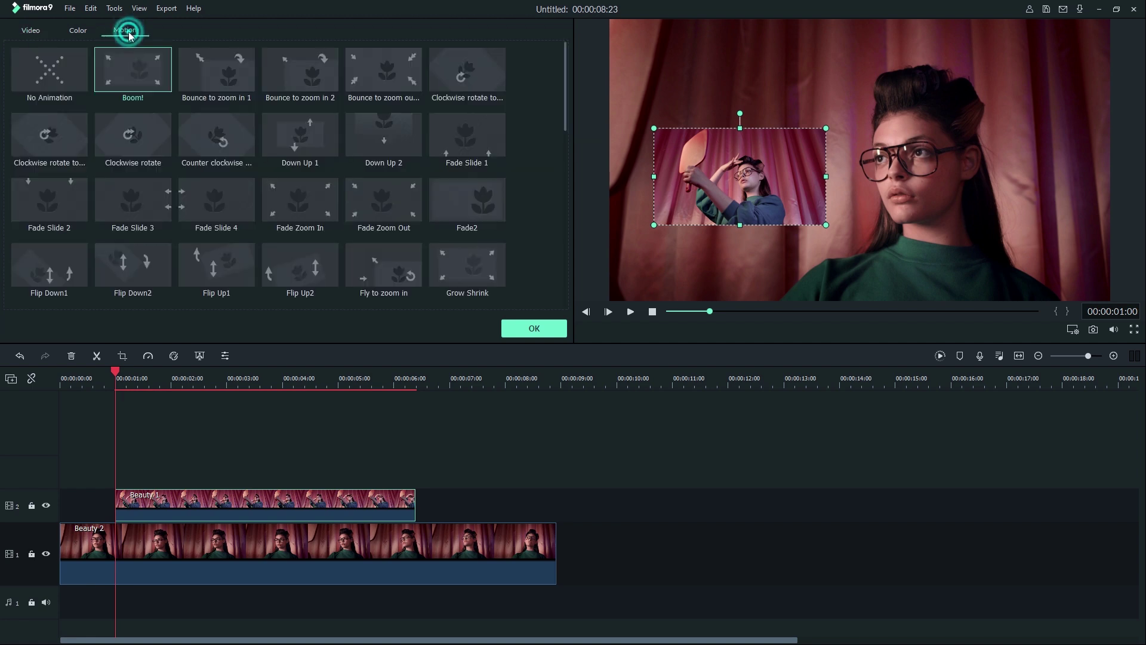
{"action": "left_click", "coordinate": [153, 60]}
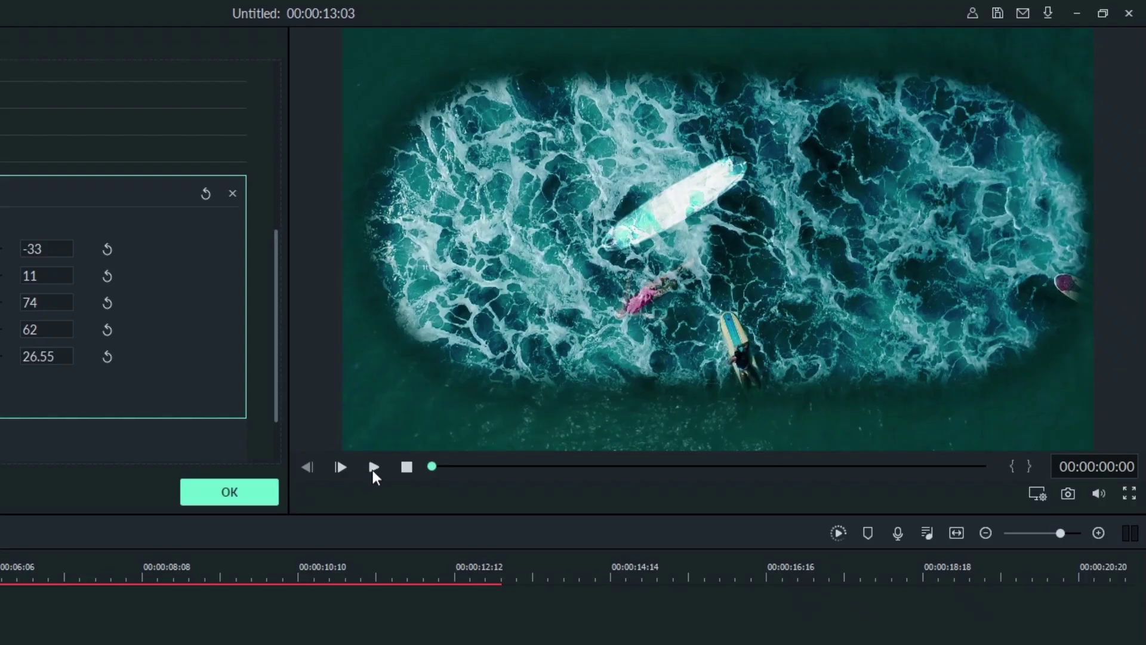
Step: Play back the oval-masked surfing clip in the preview
{"action": "left_click", "coordinate": [373, 469]}
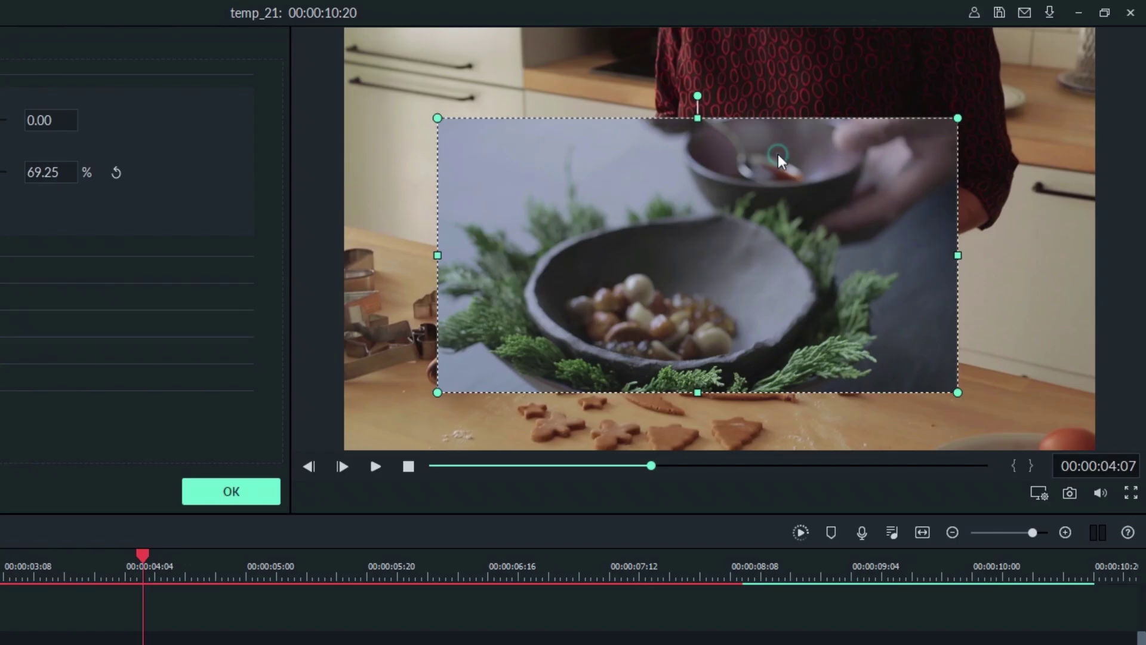
Step: Resize the PlatingFood overlay to 33.61% and place it left at X -268.5, Y -51.9
{"action": "left_click_drag", "start_coordinate": [780, 159], "coordinate": [765, 164]}
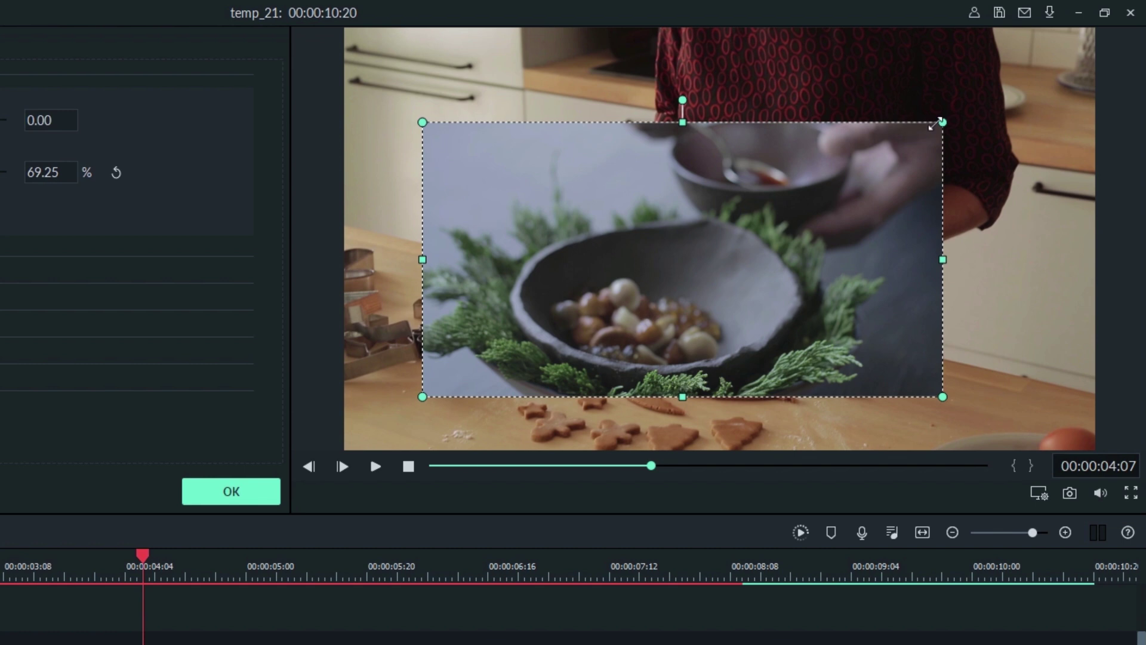
{"action": "left_click_drag", "start_coordinate": [938, 122], "coordinate": [696, 324]}
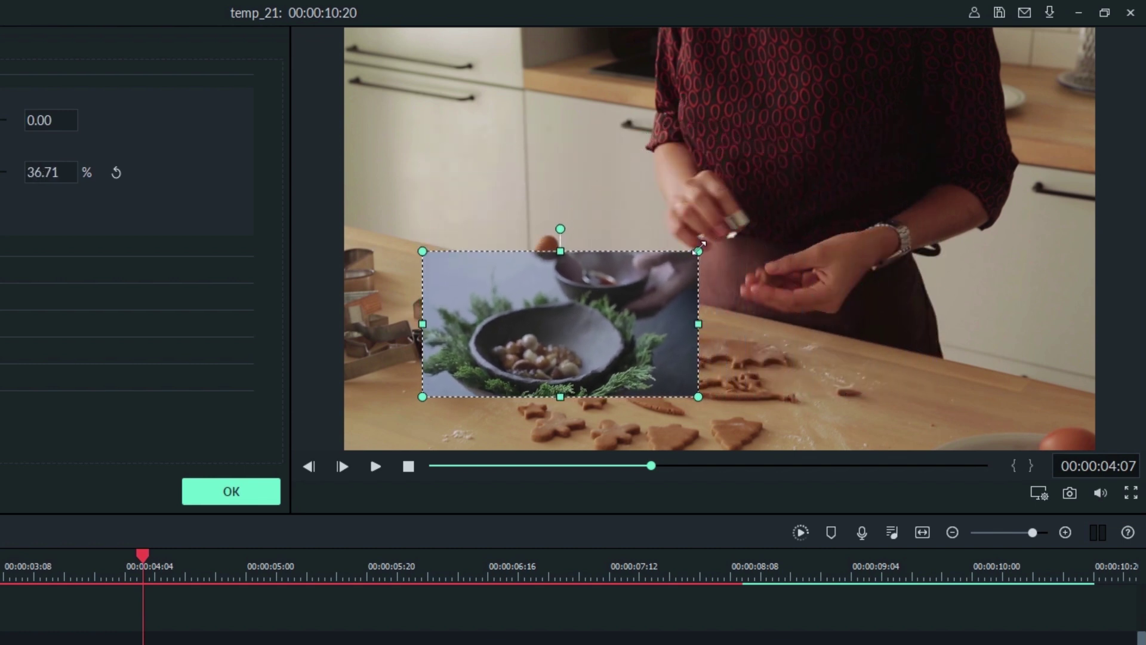
{"action": "left_click_drag", "start_coordinate": [699, 248], "coordinate": [685, 263]}
{"action": "left_click_drag", "start_coordinate": [585, 329], "coordinate": [526, 240]}
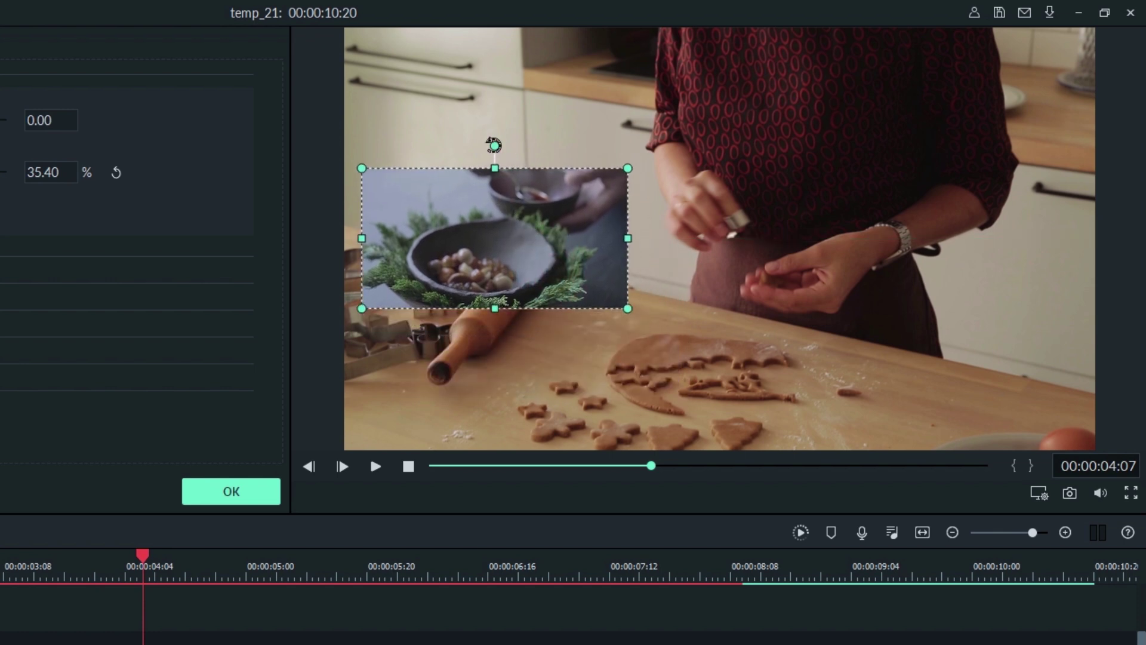
{"action": "left_click_drag", "start_coordinate": [499, 143], "coordinate": [497, 144]}
{"action": "left_click_drag", "start_coordinate": [545, 223], "coordinate": [502, 210]}
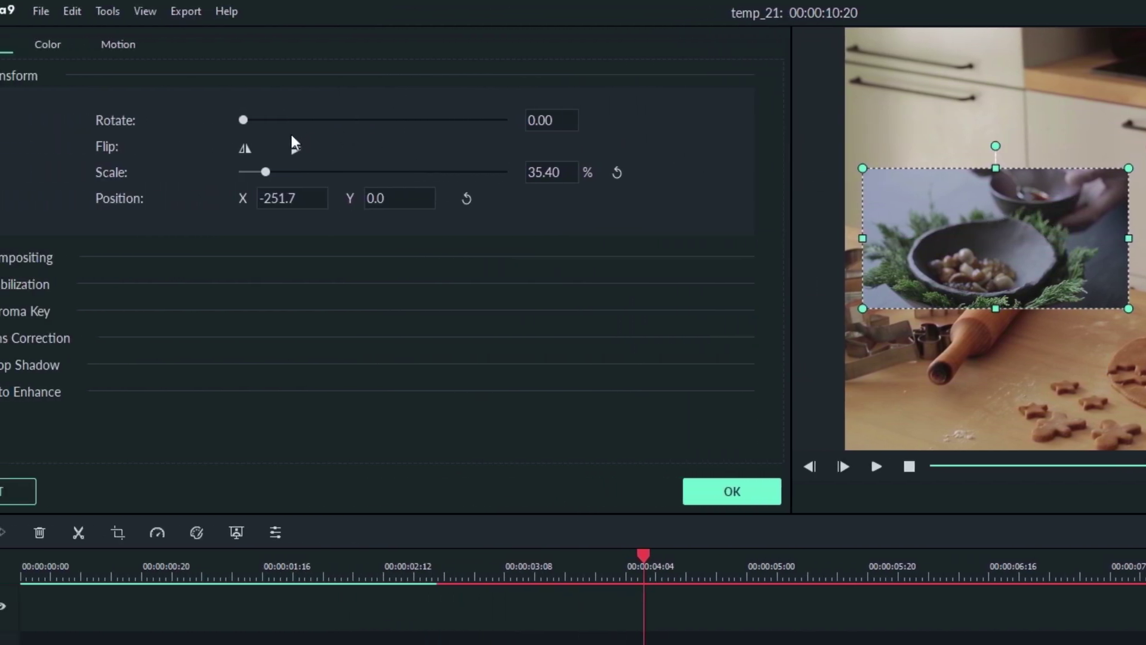
{"action": "left_click_drag", "start_coordinate": [265, 173], "coordinate": [266, 174]}
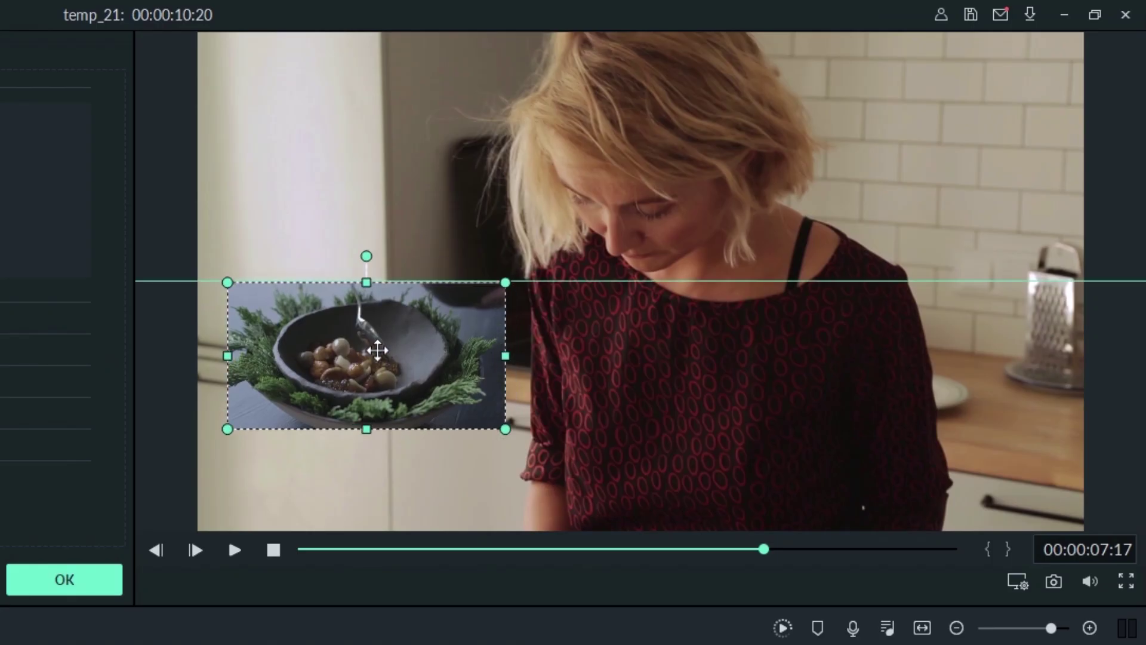
{"action": "left_click_drag", "start_coordinate": [377, 350], "coordinate": [386, 350]}
{"action": "left_click_drag", "start_coordinate": [514, 282], "coordinate": [531, 271]}
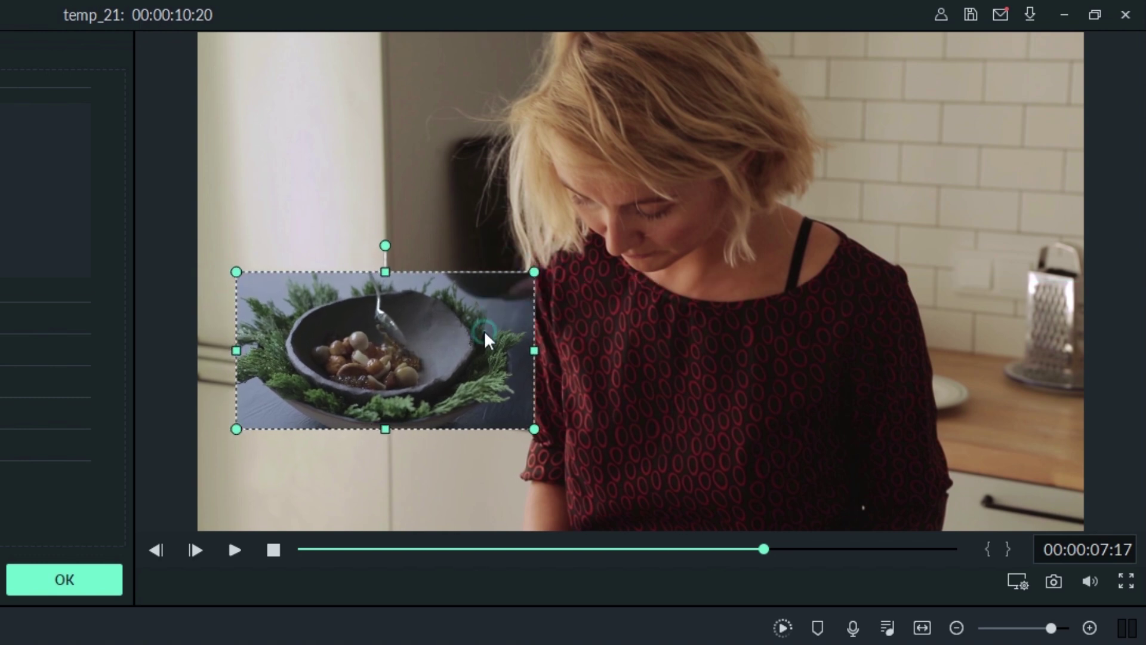
{"action": "left_click_drag", "start_coordinate": [486, 338], "coordinate": [462, 338]}
{"action": "left_click_drag", "start_coordinate": [357, 356], "coordinate": [350, 333]}
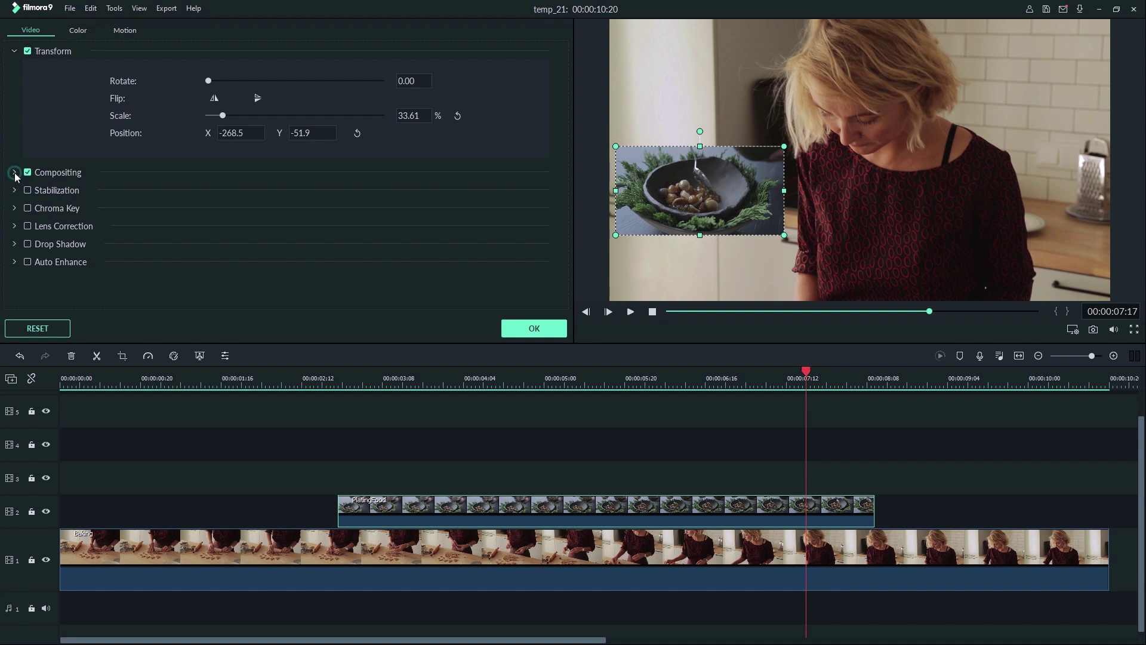
Step: Show the overlay's compositing settings and preview the Darken and Multiply blend modes
{"action": "left_click", "coordinate": [14, 173]}
{"action": "left_click", "coordinate": [291, 204]}
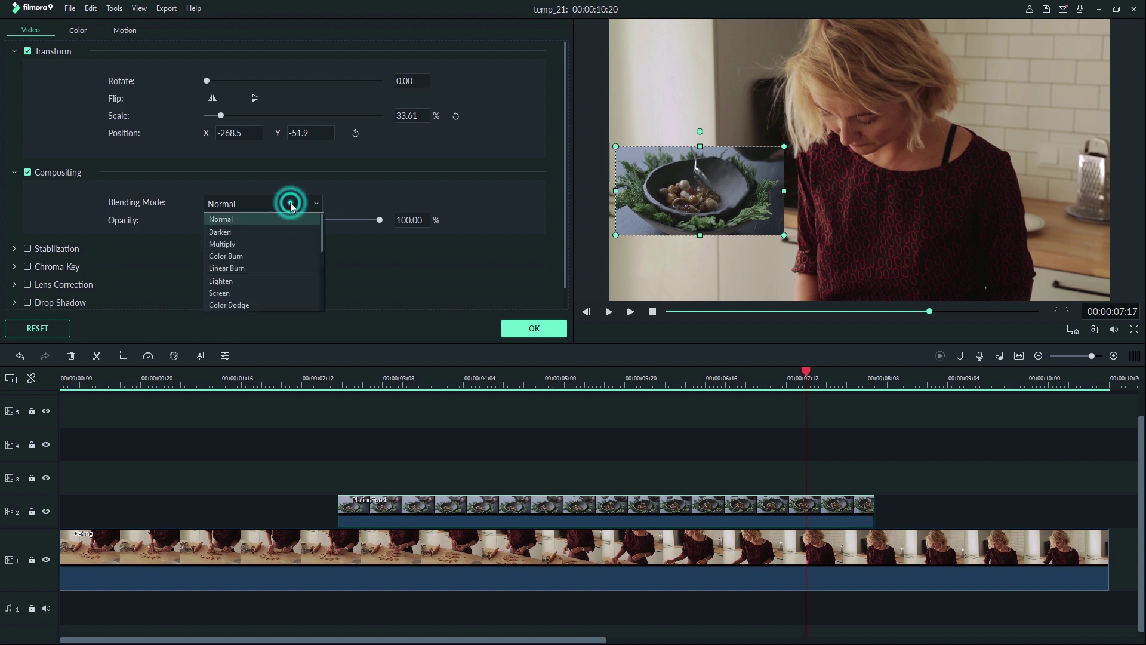
{"action": "left_click", "coordinate": [290, 202]}
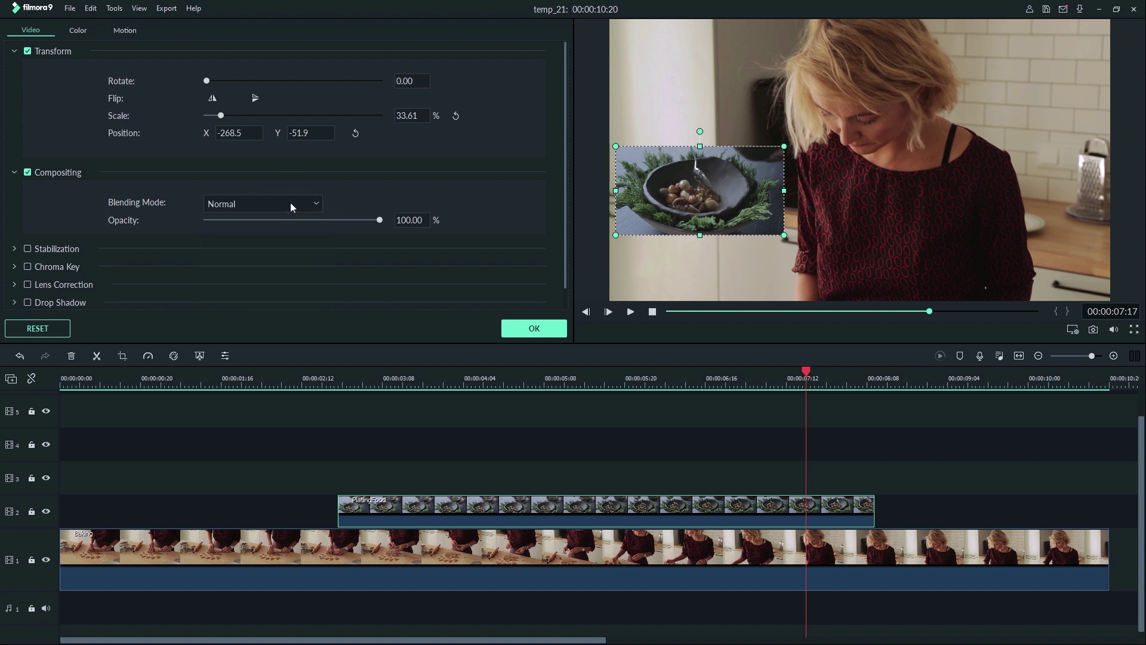
{"action": "left_click", "coordinate": [290, 203]}
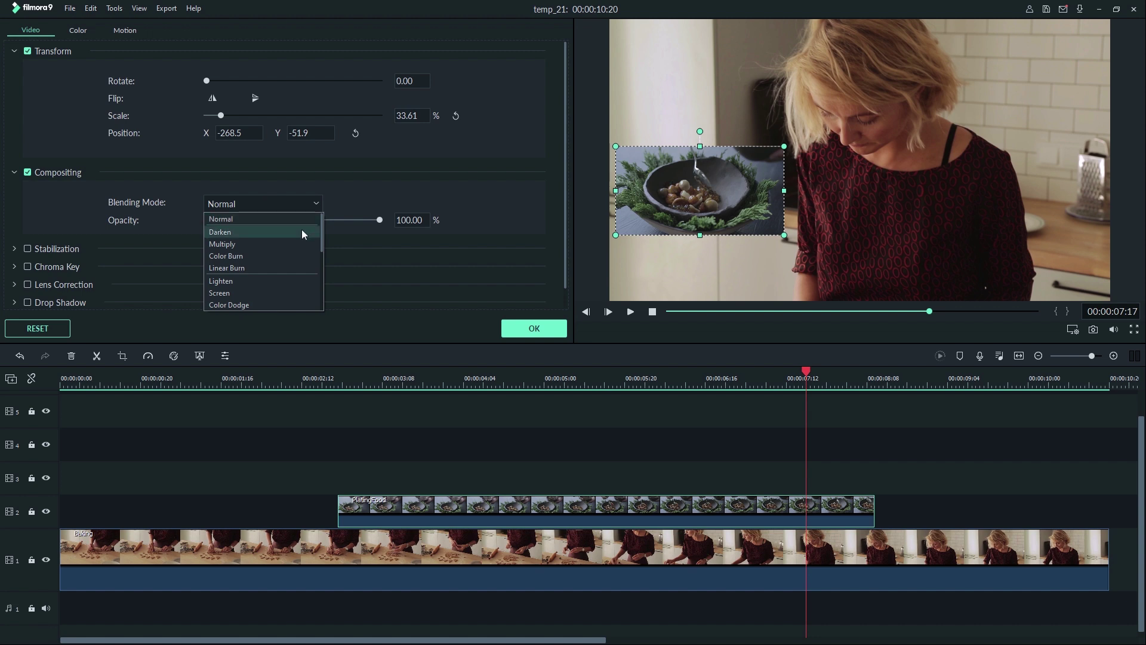
{"action": "left_click", "coordinate": [302, 231]}
{"action": "left_click", "coordinate": [298, 203]}
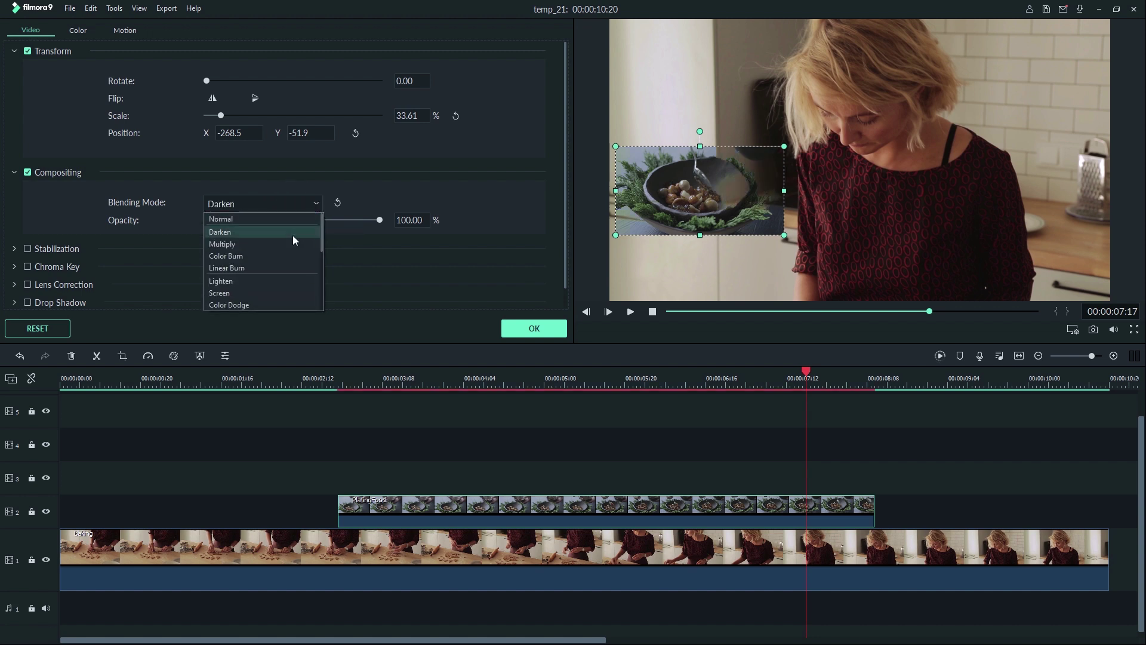
{"action": "left_click", "coordinate": [293, 244]}
{"action": "left_click", "coordinate": [274, 205]}
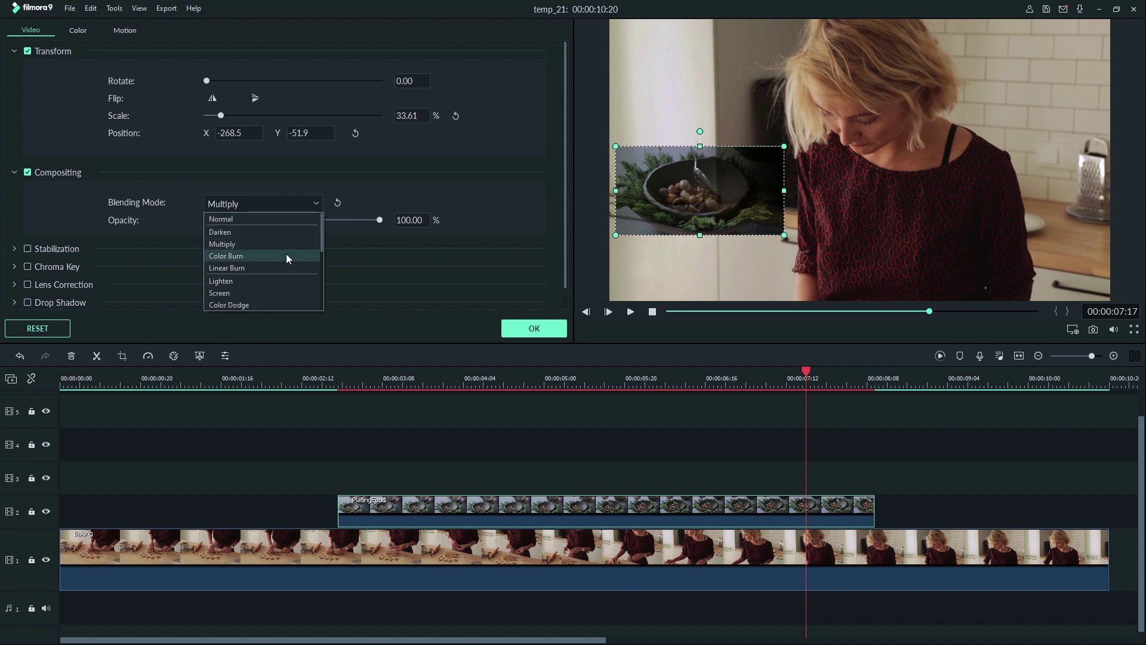
Step: Preview Color Burn, Linear Burn and Lighten blending, then set the overlay back to Normal
{"action": "left_click", "coordinate": [285, 253]}
{"action": "left_click", "coordinate": [284, 206]}
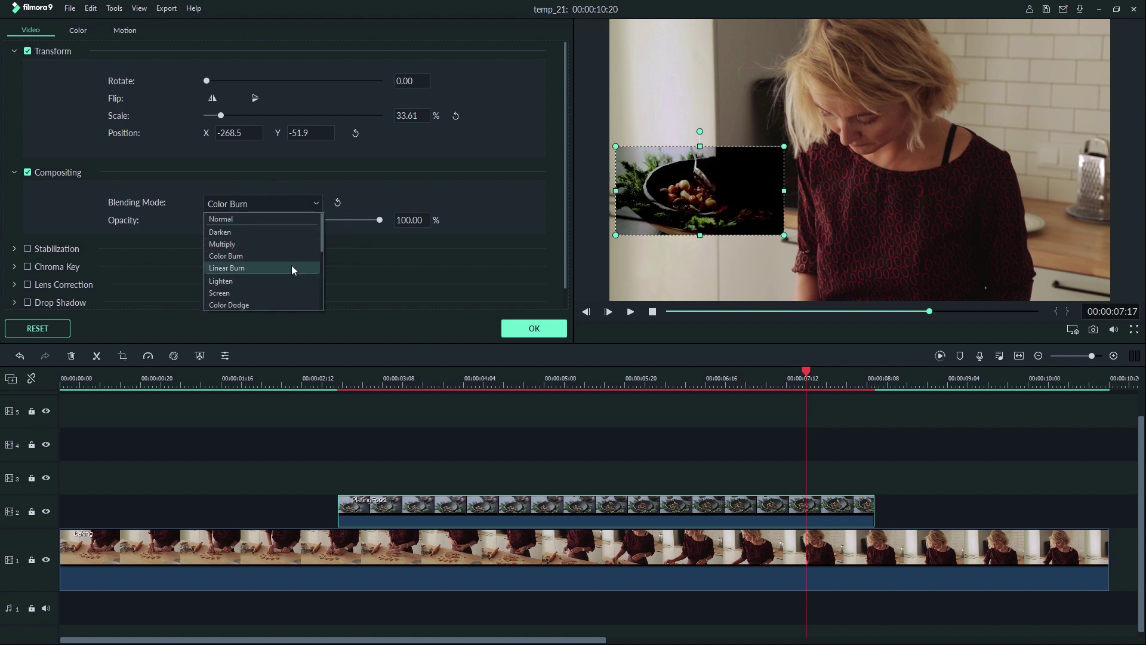
{"action": "left_click", "coordinate": [292, 268]}
{"action": "left_click", "coordinate": [274, 206]}
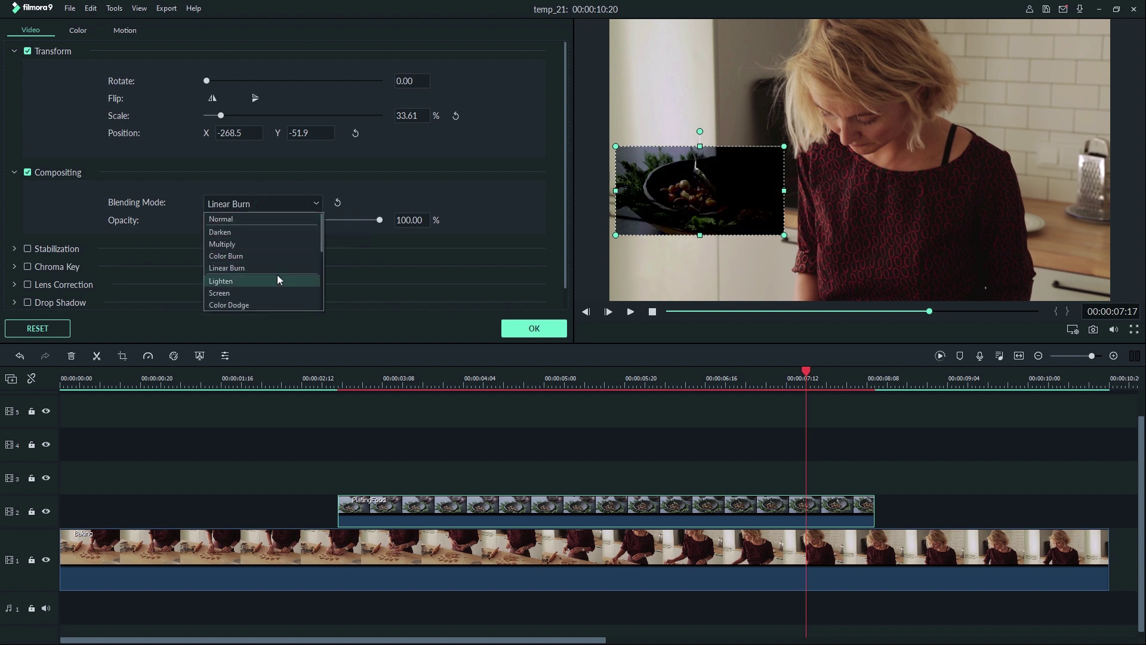
{"action": "left_click", "coordinate": [277, 274]}
{"action": "left_click", "coordinate": [261, 206]}
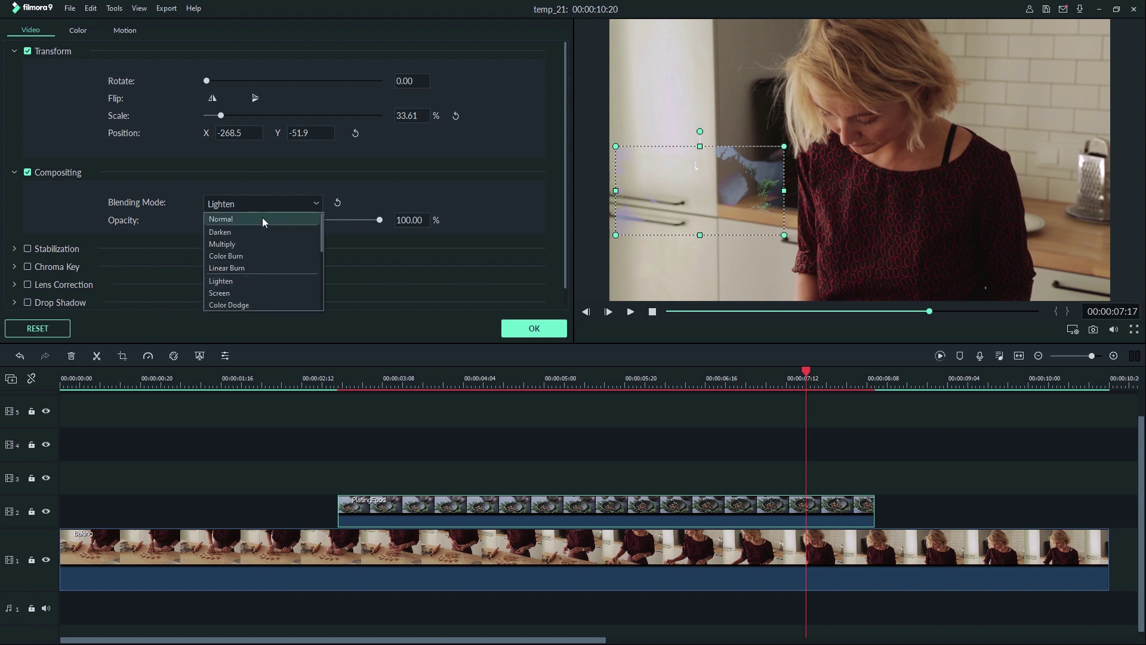
{"action": "left_click", "coordinate": [266, 220]}
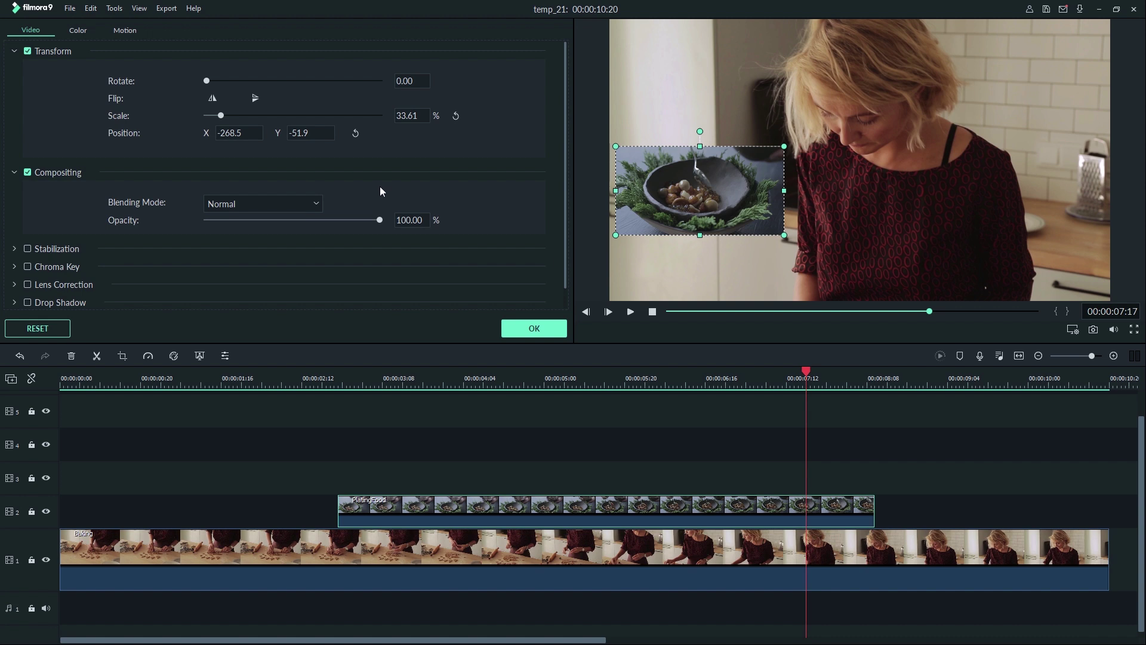
{"action": "left_click_drag", "start_coordinate": [381, 219], "coordinate": [260, 250]}
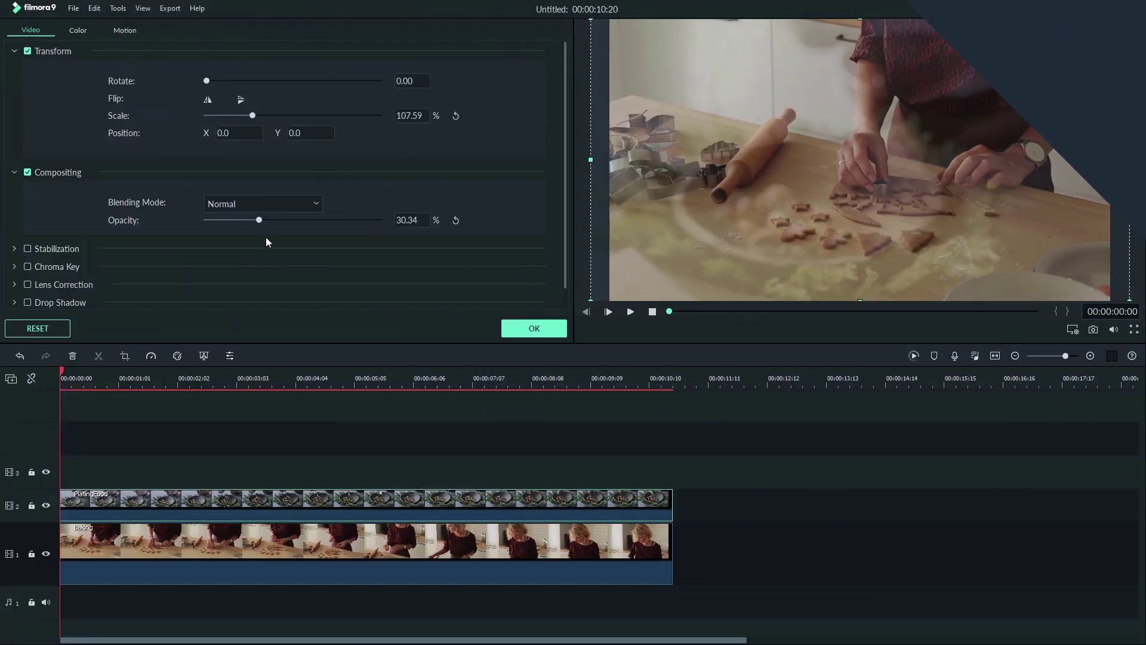
{"action": "left_click_drag", "start_coordinate": [258, 220], "coordinate": [283, 224]}
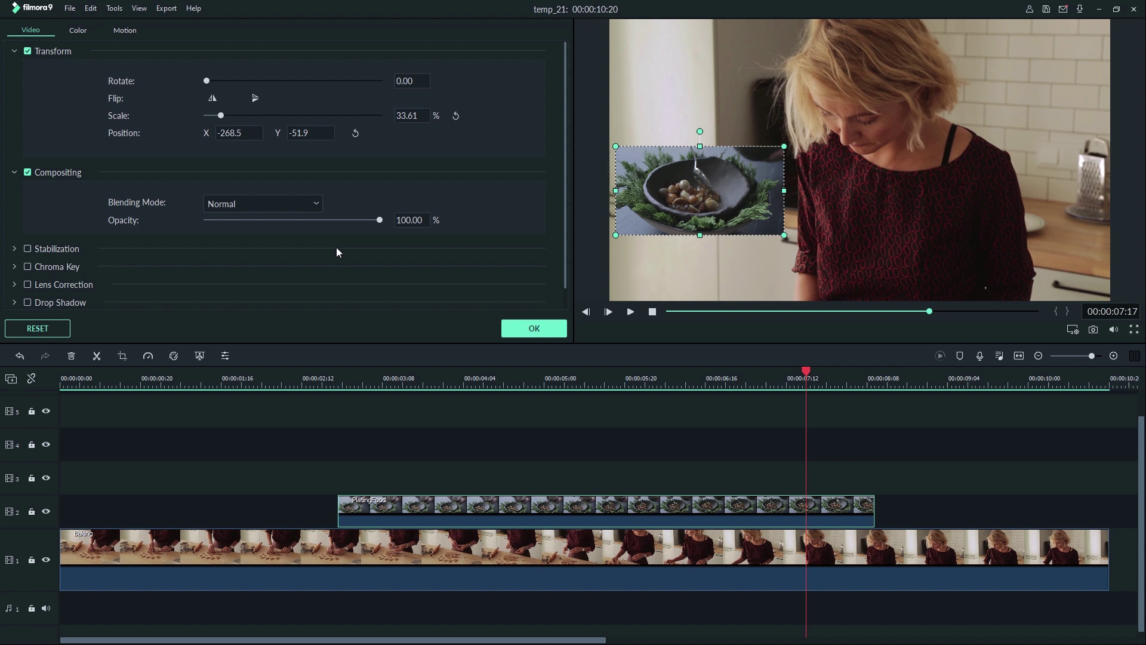
Step: Apply the Flip Down2 motion animation to the food overlay
{"action": "left_click", "coordinate": [133, 31]}
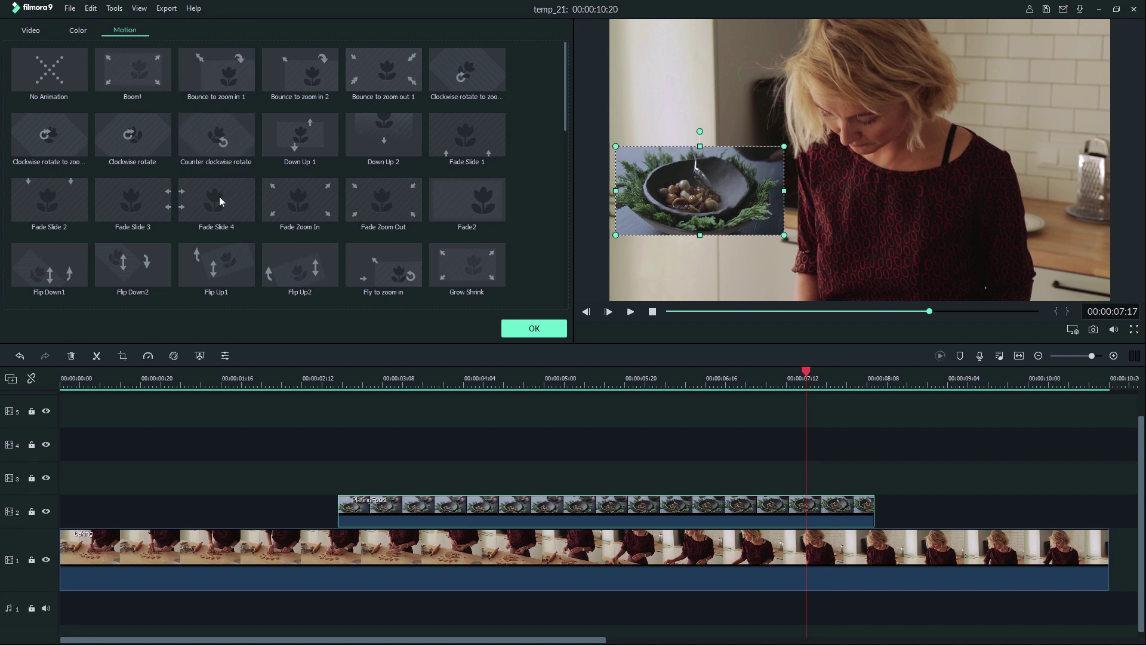
{"action": "left_click", "coordinate": [125, 257]}
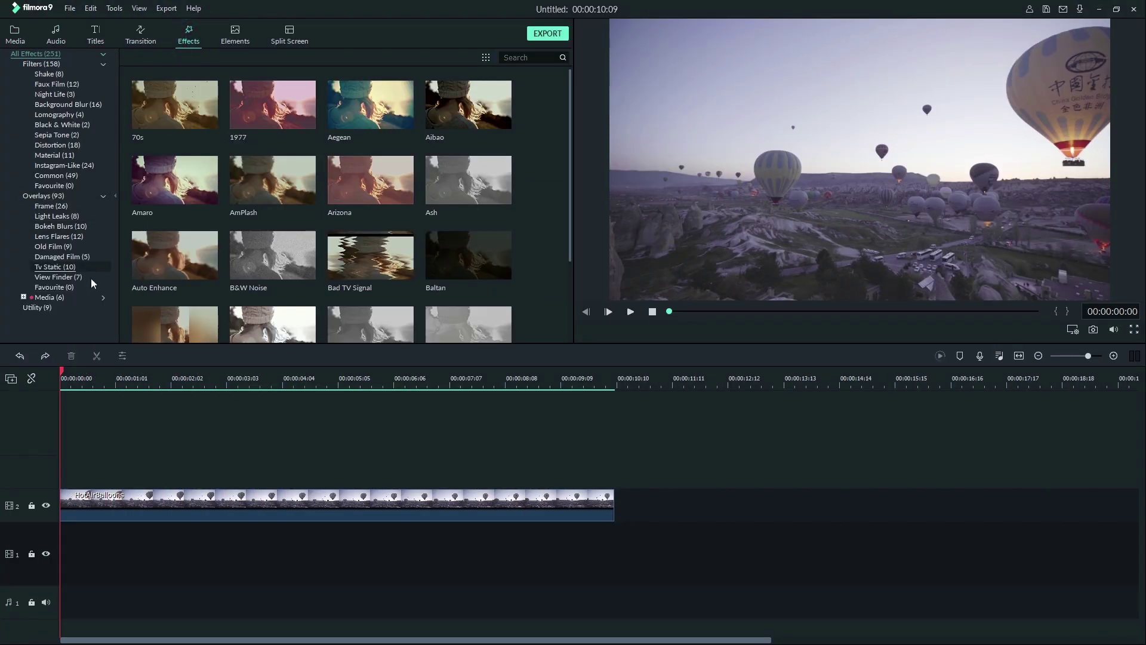
Step: Apply Image Mask to HotAirBalloons, add MyanmarHotAirBalloons5 beneath it, and set mask height to 83
{"action": "left_click", "coordinate": [84, 308]}
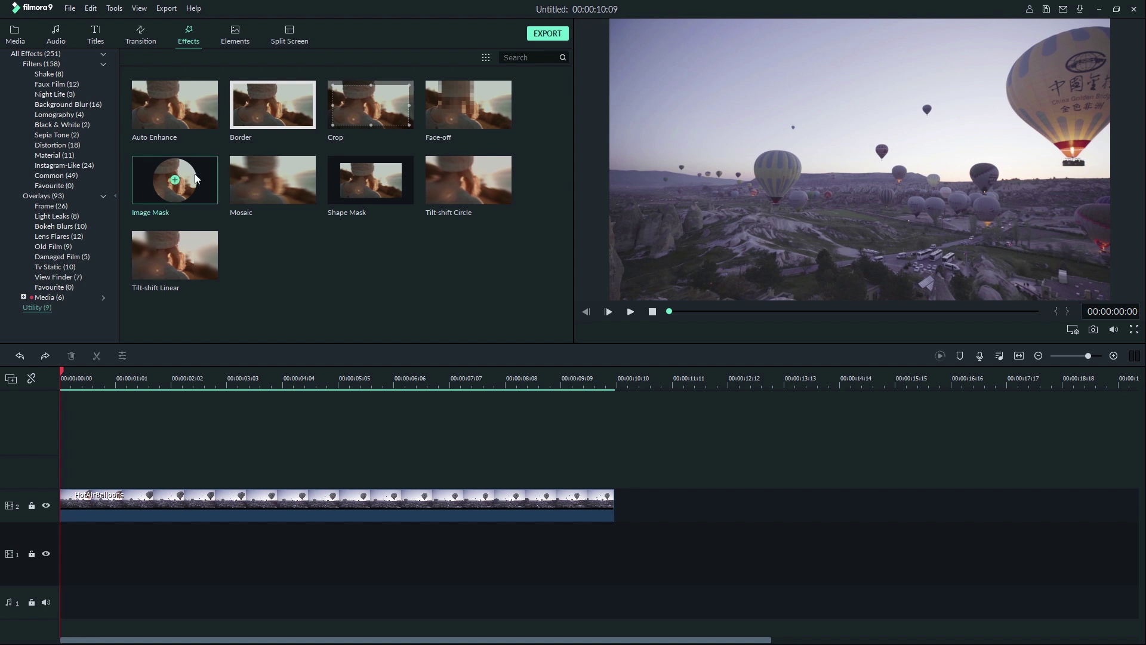
{"action": "left_click_drag", "start_coordinate": [194, 173], "coordinate": [228, 500]}
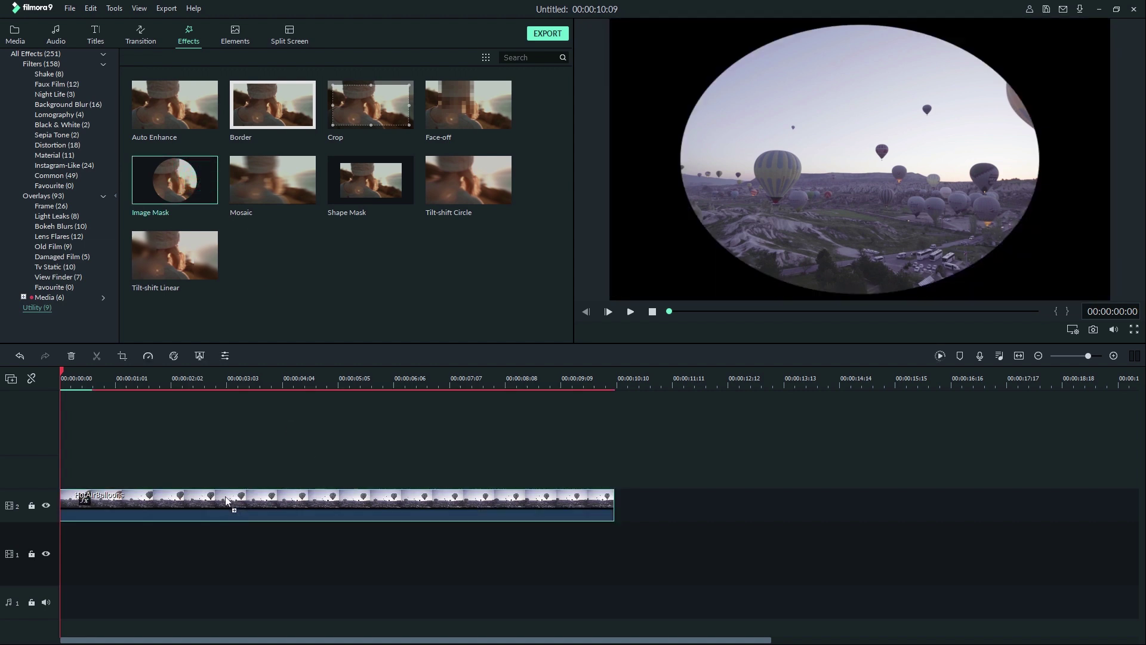
{"action": "left_click", "coordinate": [17, 34]}
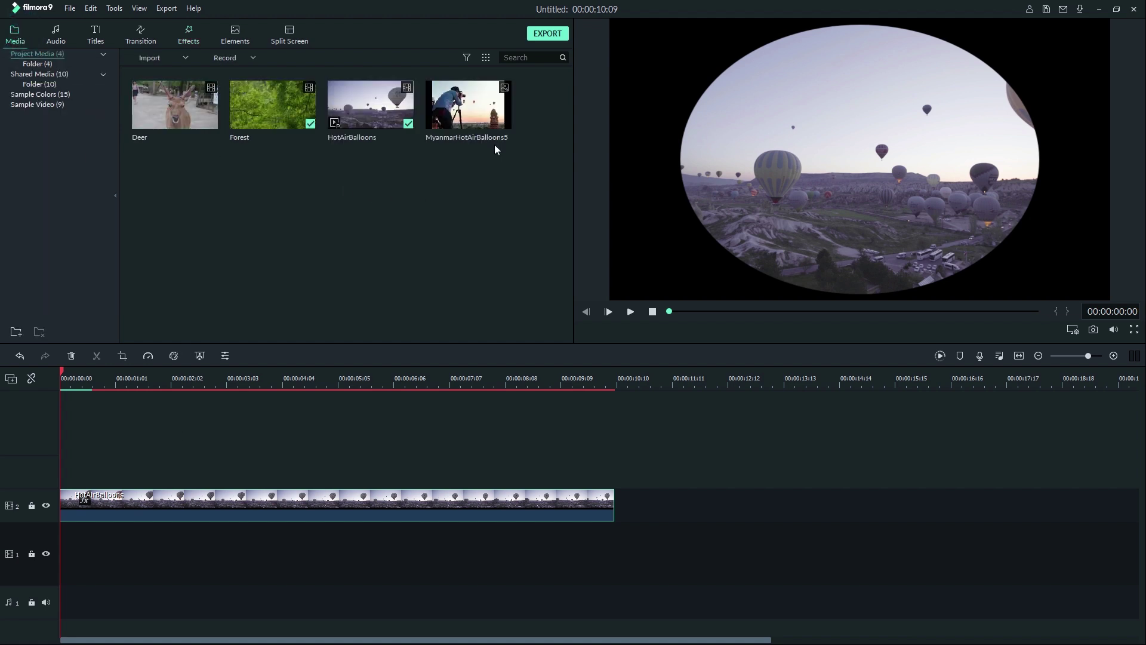
{"action": "left_click_drag", "start_coordinate": [497, 134], "coordinate": [59, 549]}
{"action": "left_click_drag", "start_coordinate": [315, 230], "coordinate": [279, 234]}
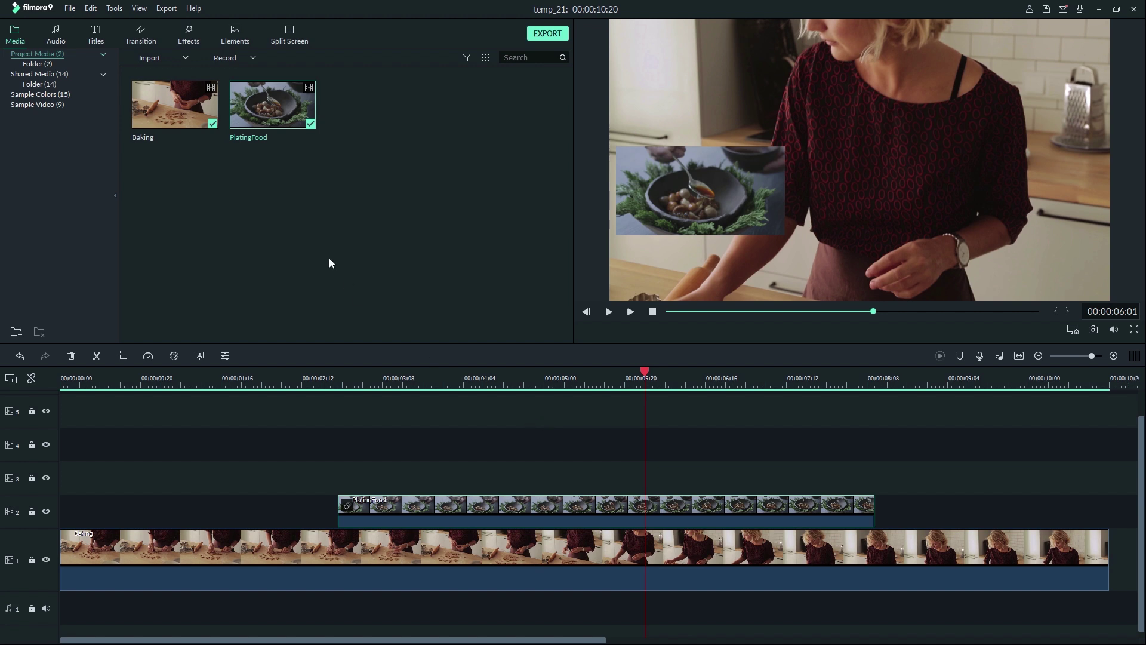
Step: Apply the Utility Image Mask effect to the PlatingFood clip and open its settings
{"action": "left_click", "coordinate": [197, 43]}
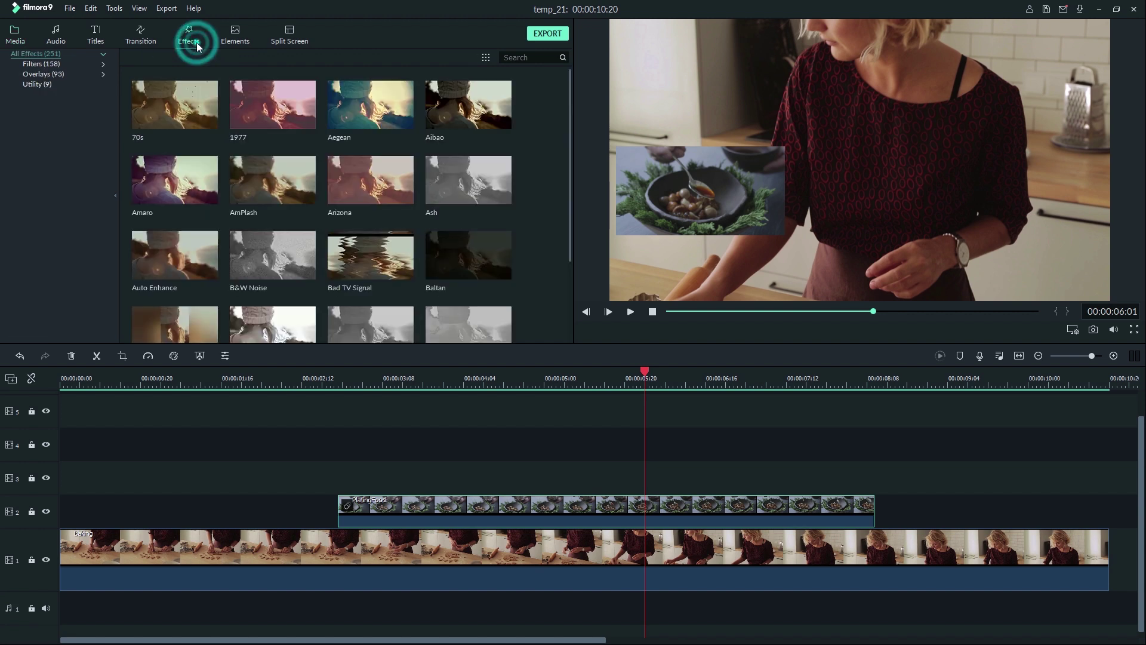
{"action": "left_click", "coordinate": [57, 87]}
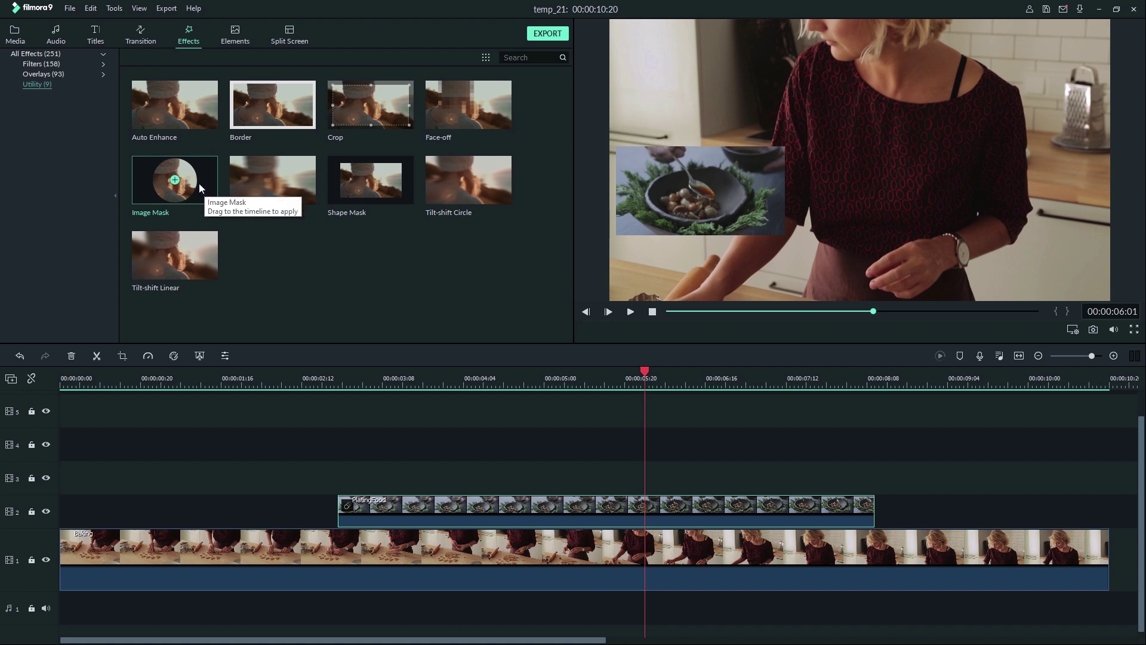
{"action": "left_click_drag", "start_coordinate": [199, 184], "coordinate": [399, 507]}
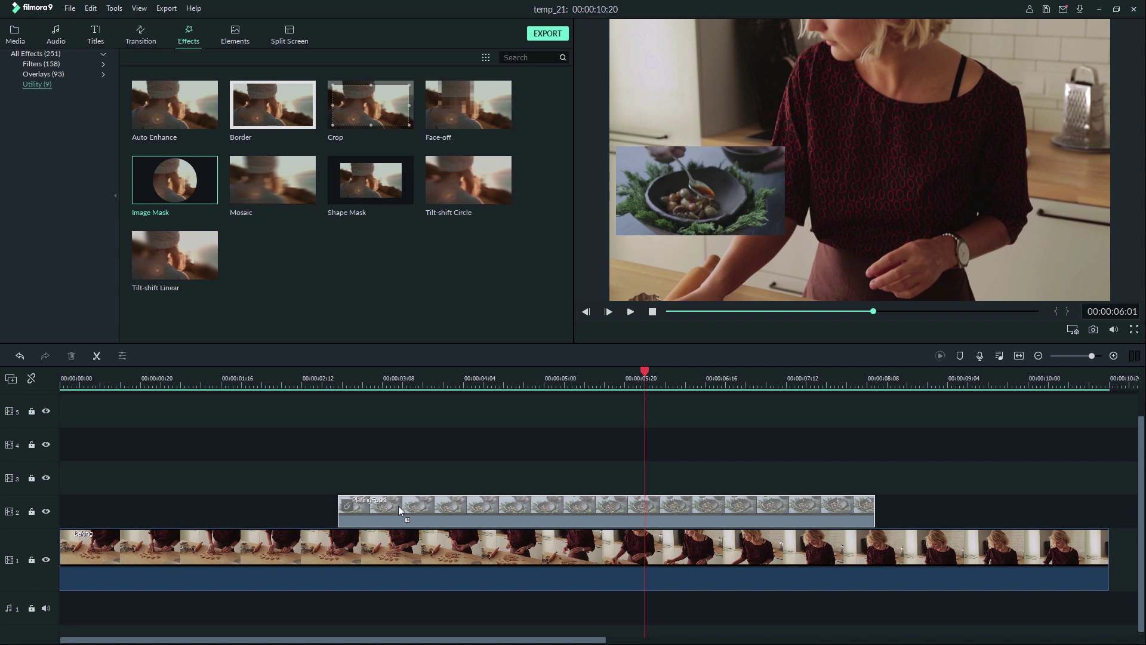
{"action": "left_click_drag", "start_coordinate": [398, 506], "coordinate": [399, 506]}
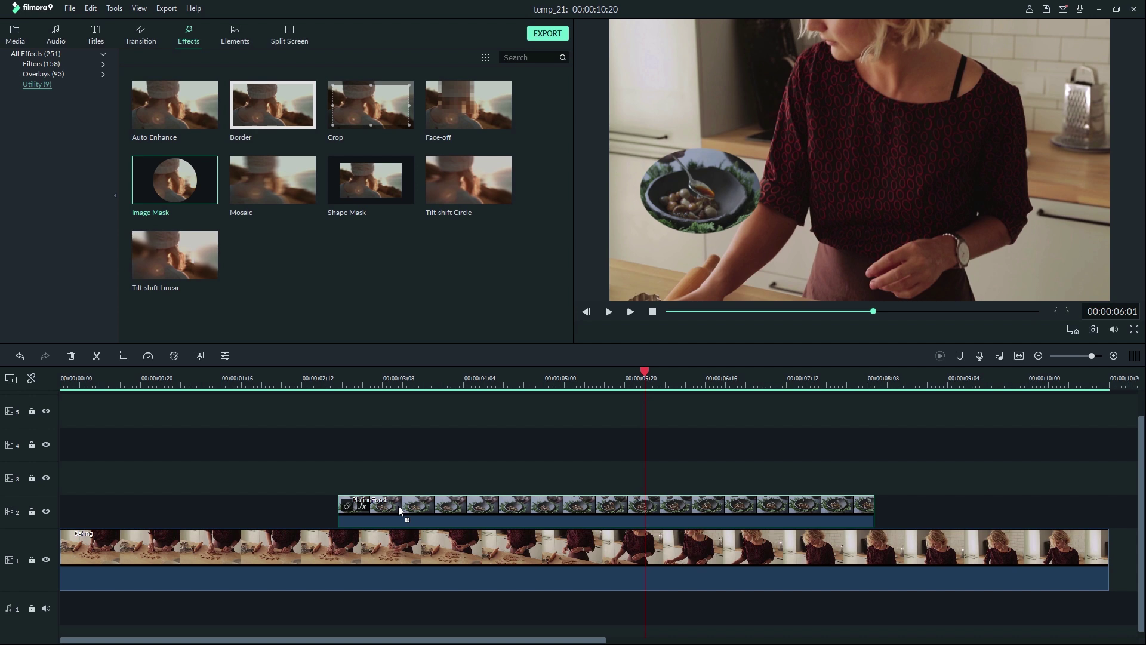
{"action": "double_click", "coordinate": [399, 506]}
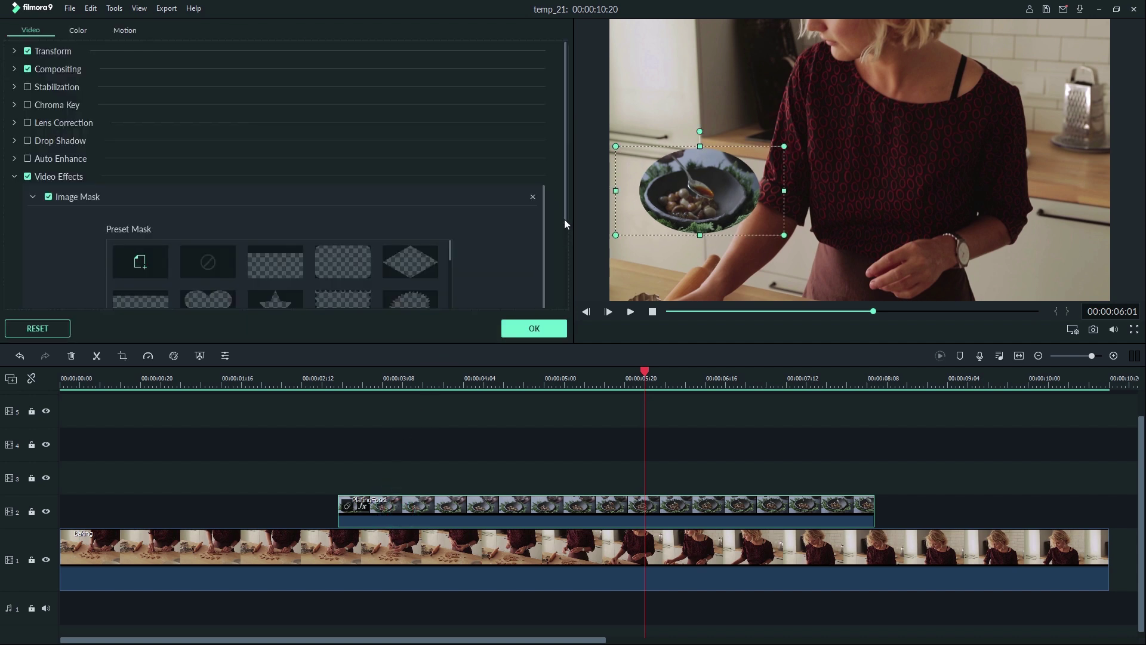
Step: Import the Filmora9 Corner White image as a custom mask and apply the filmora9 logo mask
{"action": "left_click_drag", "start_coordinate": [564, 221], "coordinate": [562, 303]}
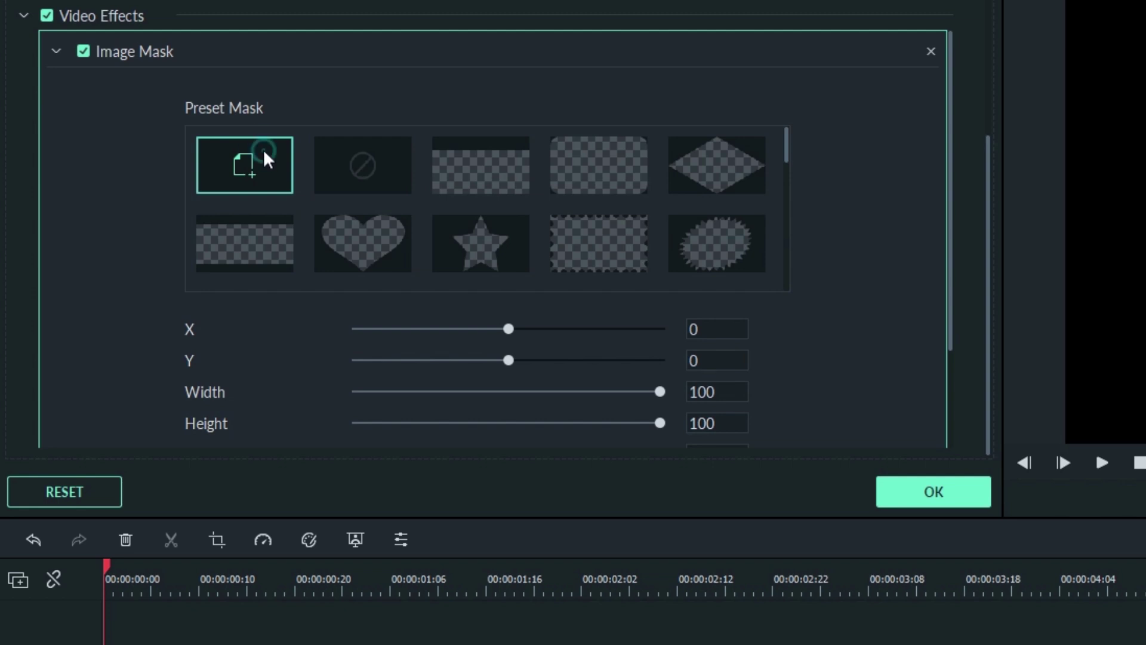
{"action": "left_click", "coordinate": [263, 149]}
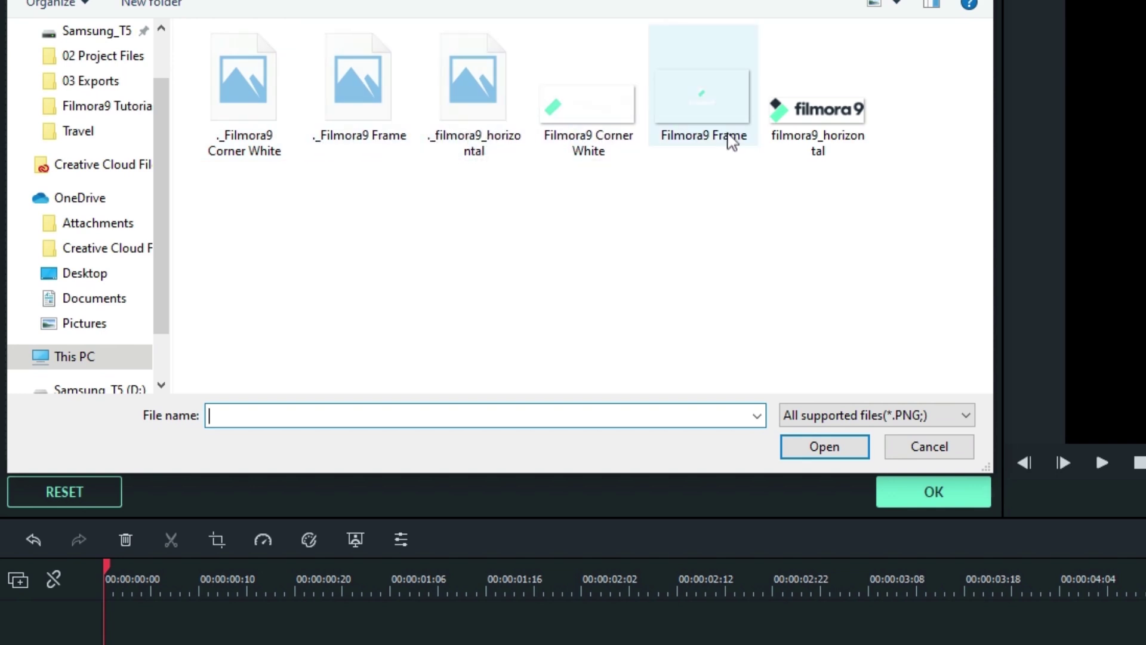
{"action": "left_click", "coordinate": [594, 122]}
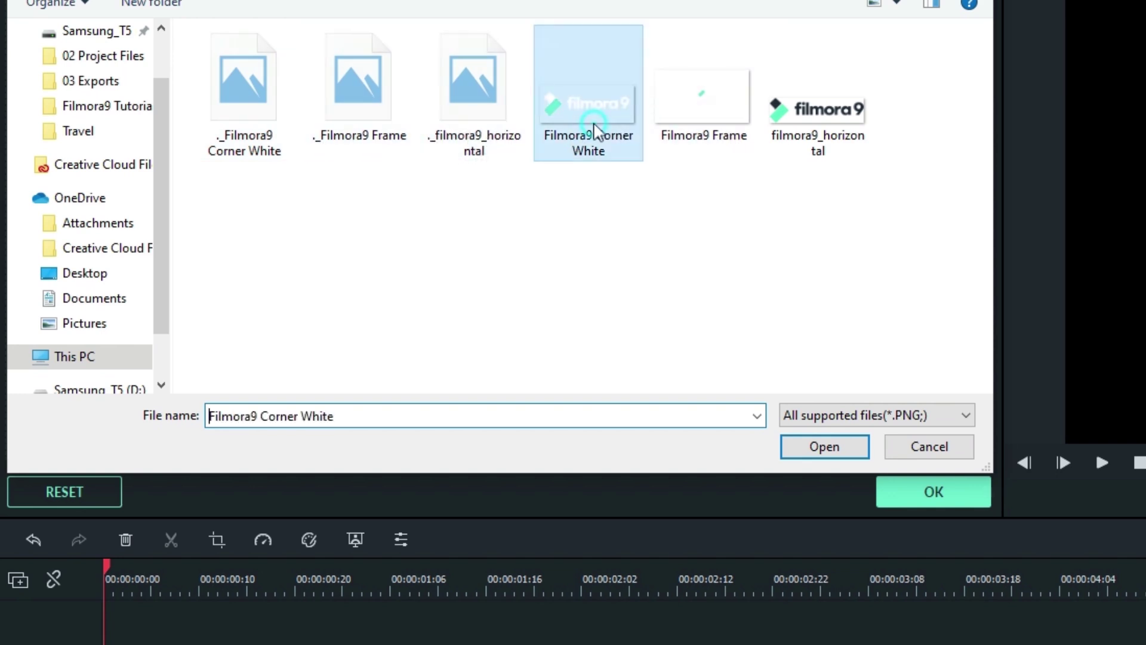
{"action": "left_click", "coordinate": [832, 448]}
{"action": "left_click_drag", "start_coordinate": [787, 148], "coordinate": [778, 289]}
{"action": "left_click", "coordinate": [616, 276]}
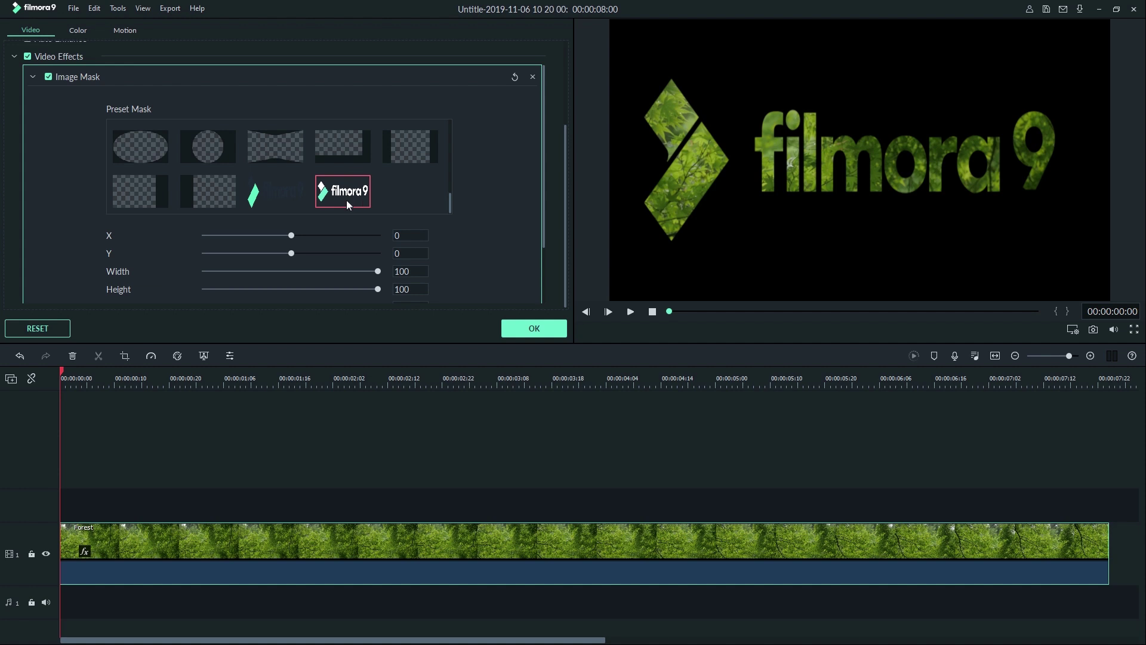
Step: Switch the overlay to a rounded-rectangle mask centred at 0, 0 with width and height 86
{"action": "left_click_drag", "start_coordinate": [375, 271], "coordinate": [341, 292]}
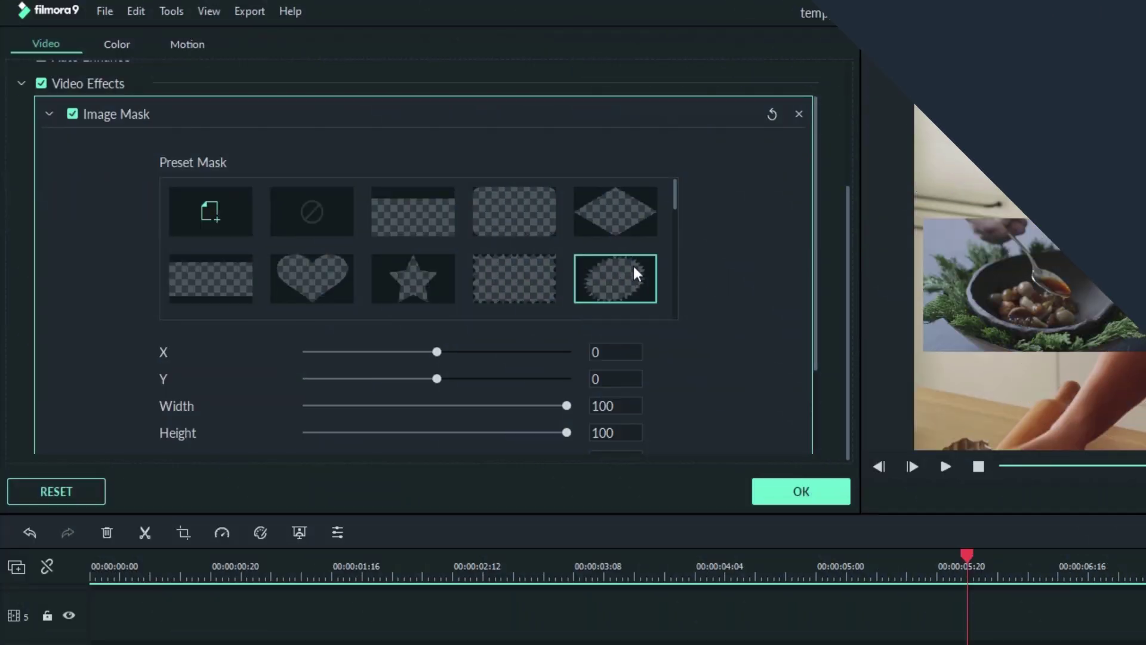
{"action": "left_click", "coordinate": [536, 220]}
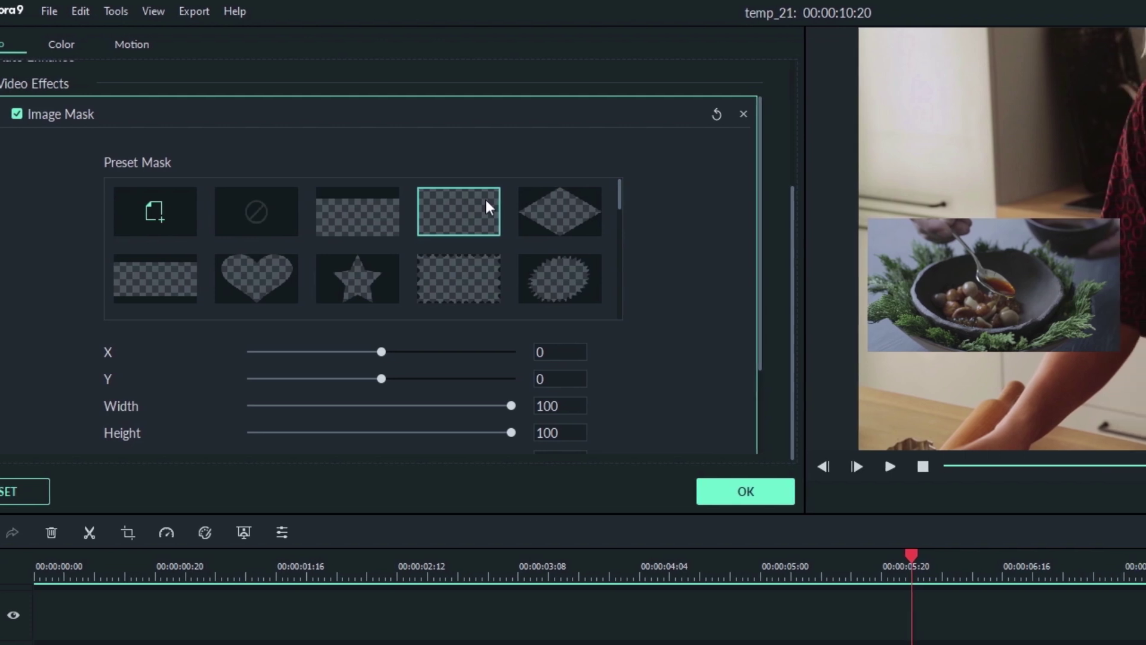
{"action": "left_click", "coordinate": [449, 200]}
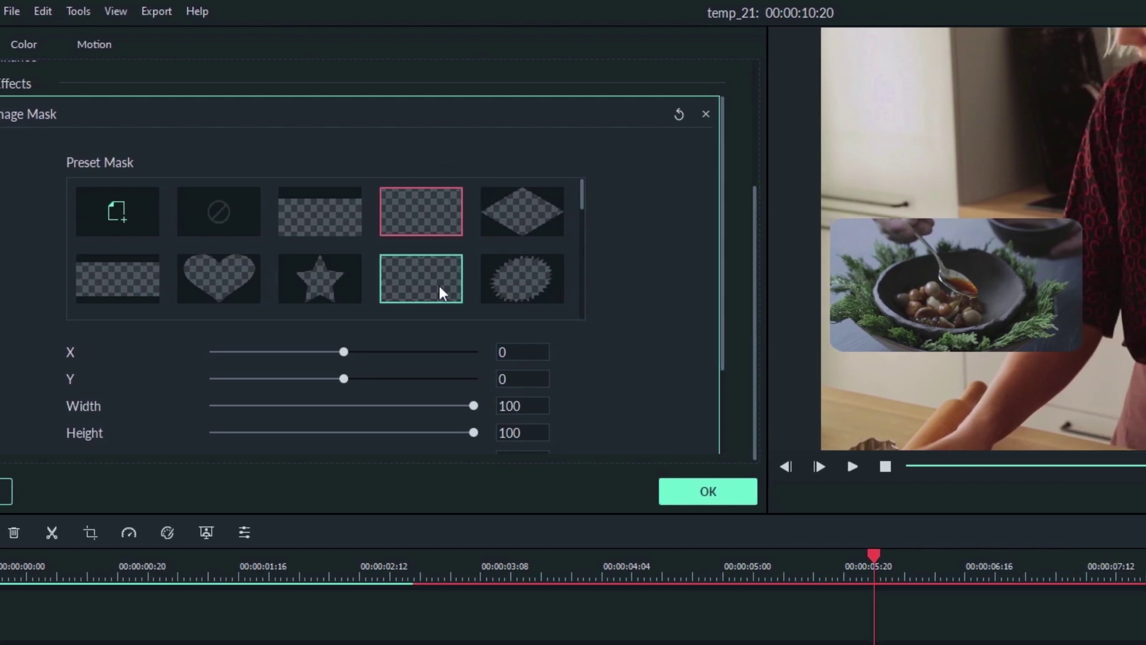
{"action": "left_click_drag", "start_coordinate": [344, 352], "coordinate": [345, 377]}
{"action": "left_click", "coordinate": [582, 379]}
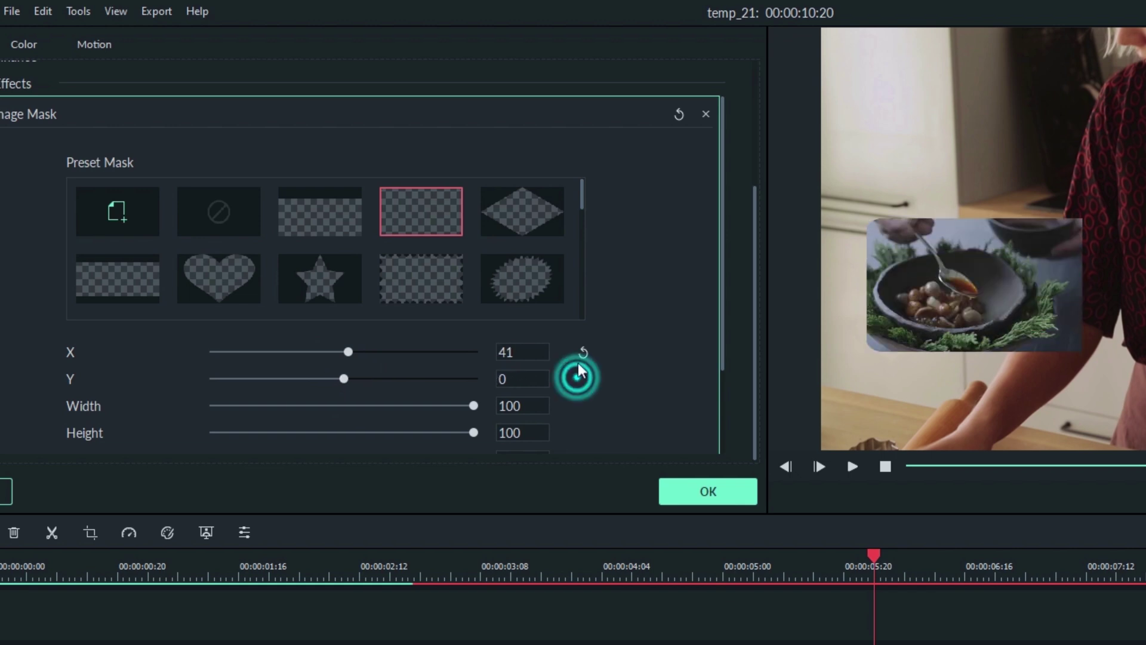
{"action": "left_click", "coordinate": [583, 352]}
{"action": "left_click", "coordinate": [473, 406]}
{"action": "left_click_drag", "start_coordinate": [473, 407], "coordinate": [439, 435]}
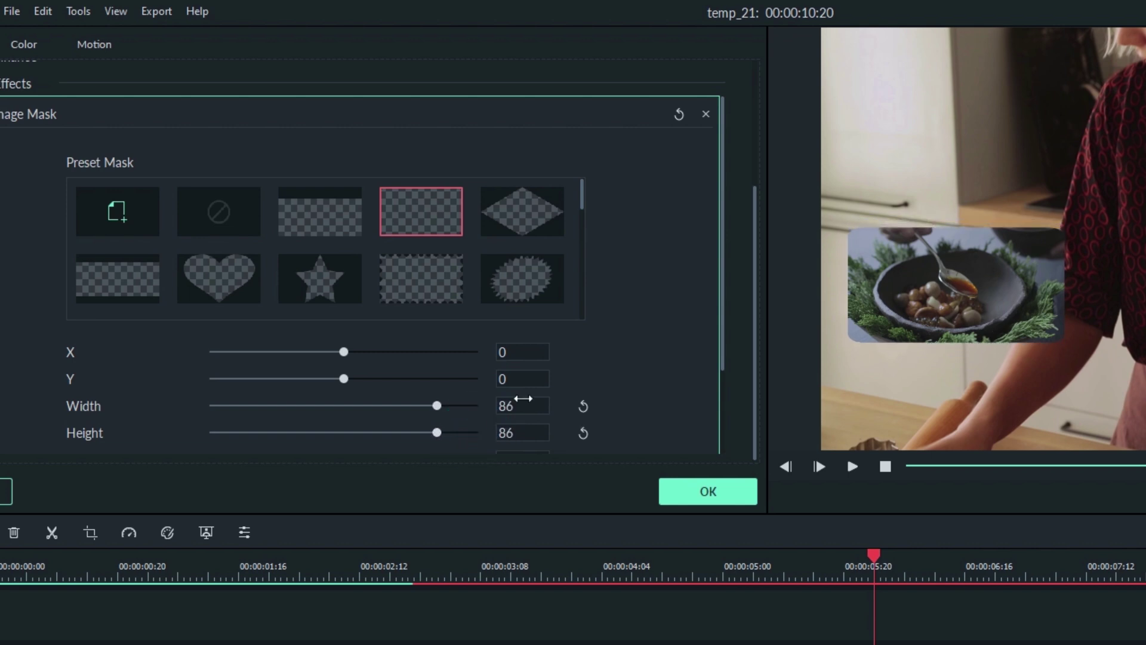
{"action": "left_click_drag", "start_coordinate": [720, 298], "coordinate": [715, 375]}
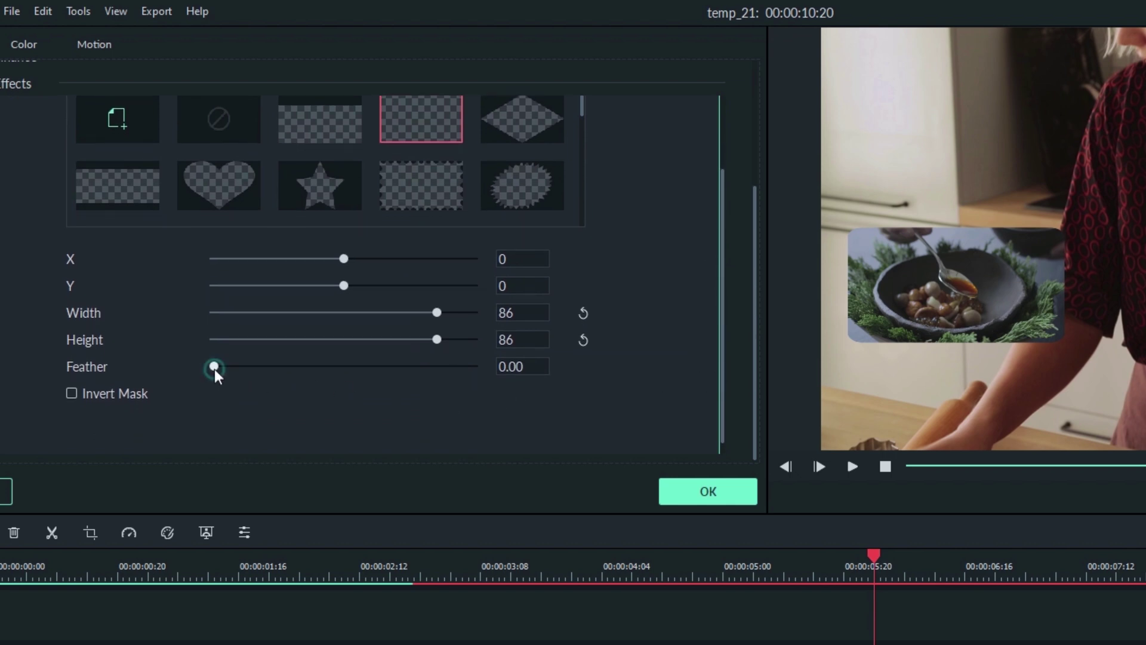
{"action": "mouse_move", "coordinate": [213, 369]}
{"action": "left_mouse_down"}
{"action": "mouse_move", "coordinate": [451, 367]}
{"action": "mouse_move", "coordinate": [223, 388]}
{"action": "left_mouse_up"}
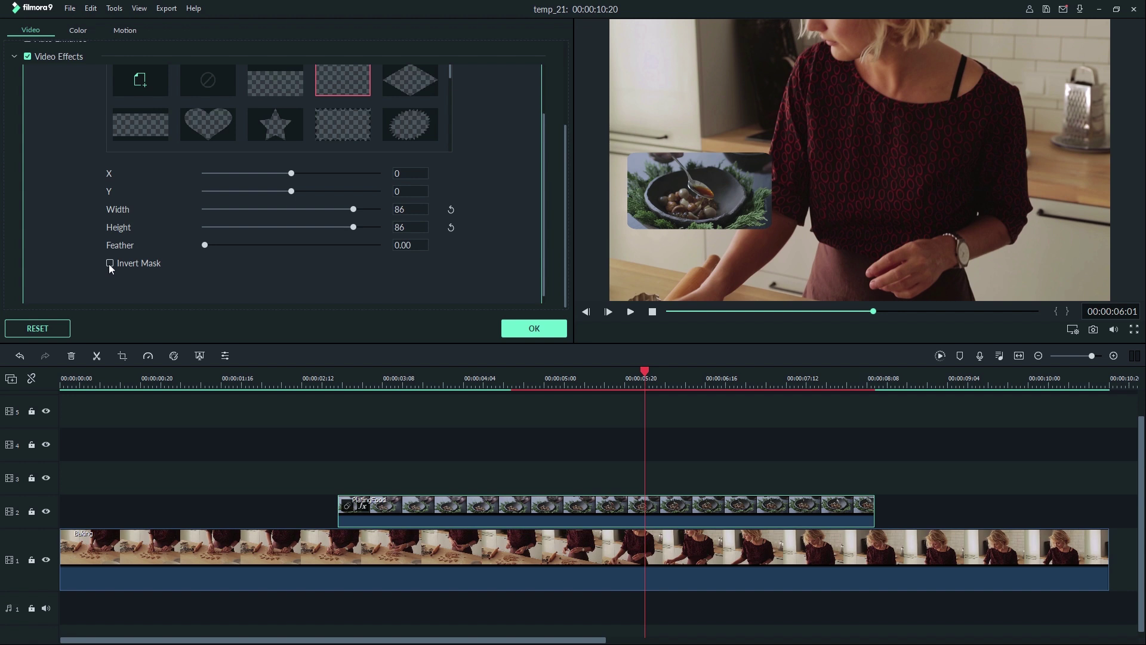
Step: Invert the shape mask, narrow it to a tall capsule of width about 33, and shift it sideways
{"action": "left_click", "coordinate": [110, 263]}
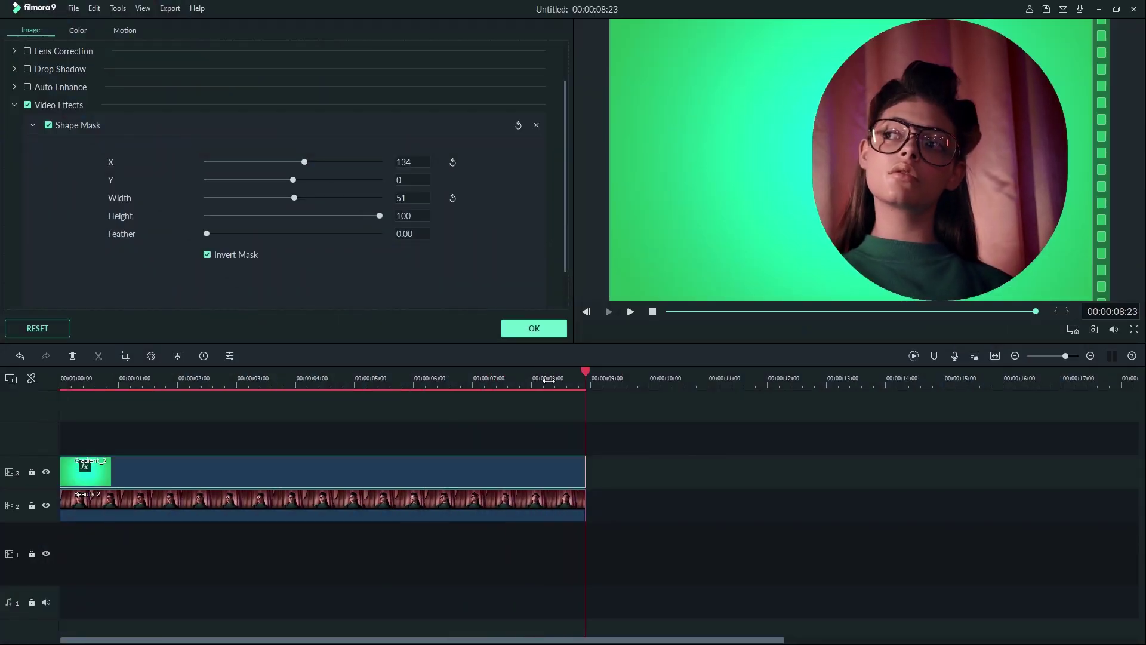
{"action": "left_click_drag", "start_coordinate": [296, 199], "coordinate": [264, 199]}
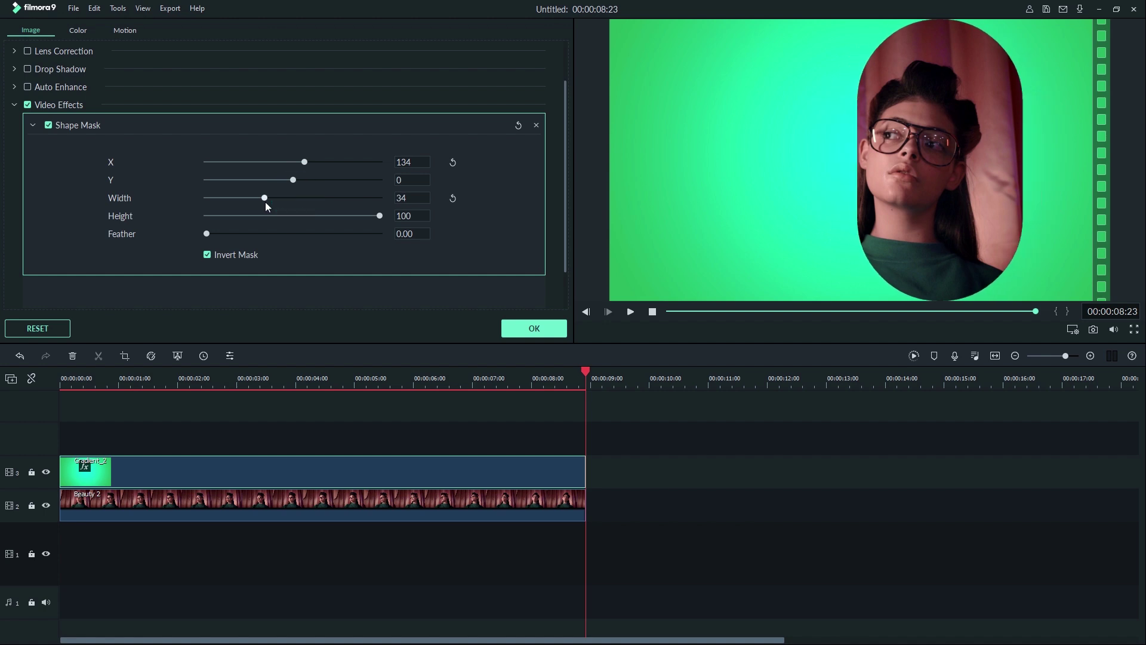
{"action": "mouse_move", "coordinate": [306, 163]}
{"action": "left_mouse_down"}
{"action": "mouse_move", "coordinate": [321, 160]}
{"action": "mouse_move", "coordinate": [289, 172]}
{"action": "mouse_move", "coordinate": [302, 174]}
{"action": "left_mouse_up"}
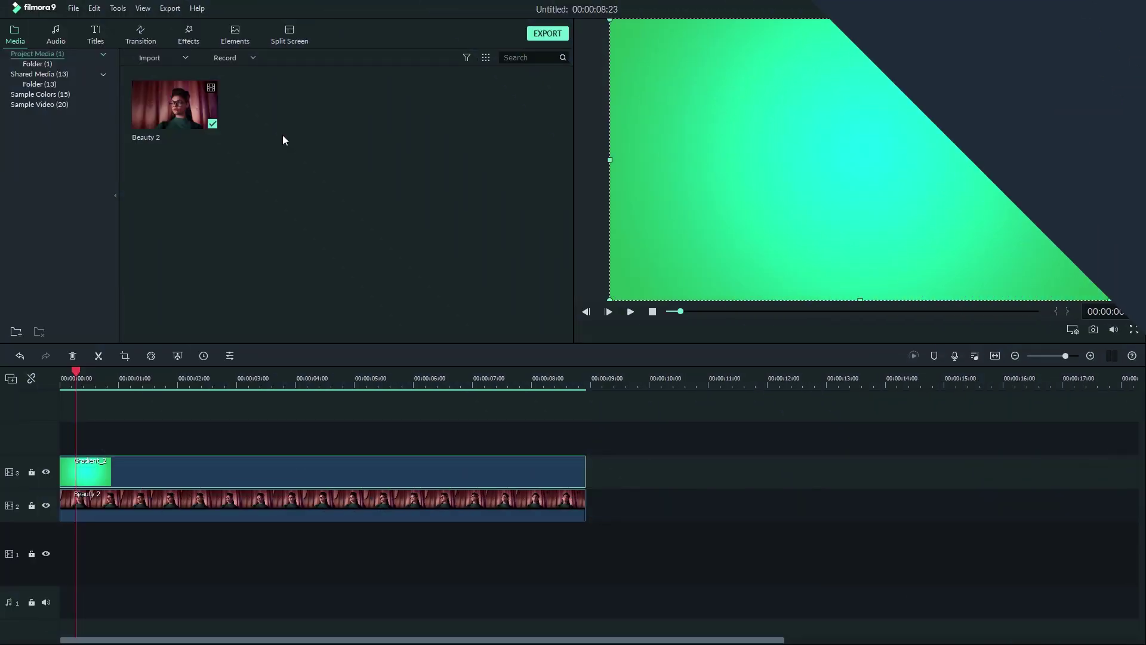
Step: Apply the Utility Shape Mask effect to the green clip on track 3 and open its settings
{"action": "left_click", "coordinate": [179, 37]}
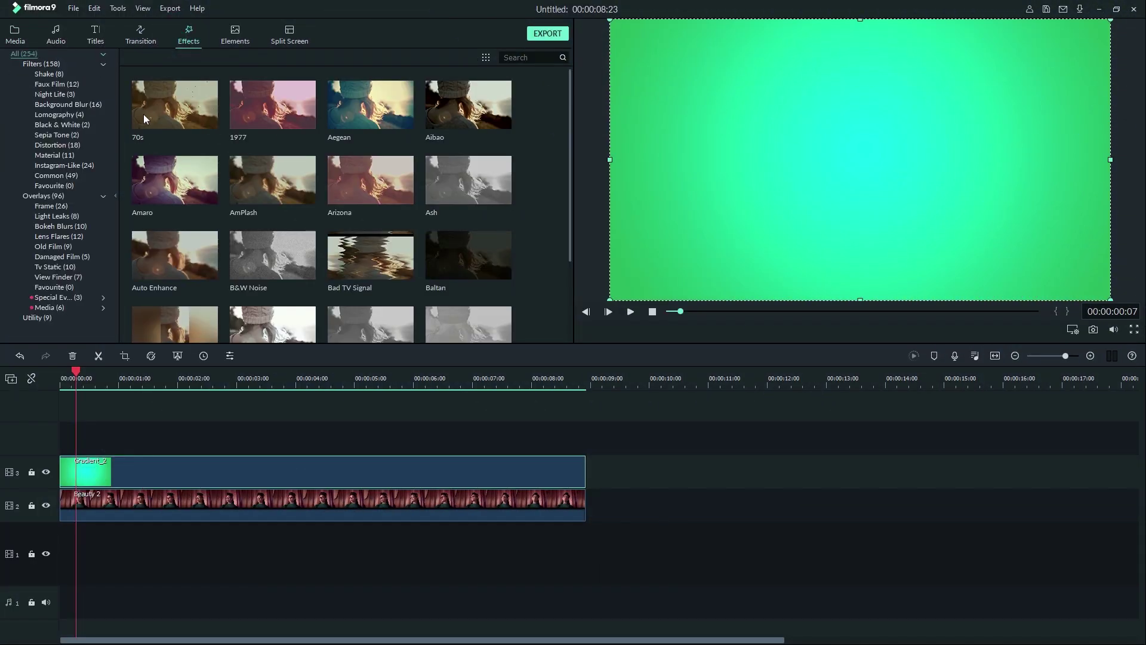
{"action": "left_click", "coordinate": [95, 320]}
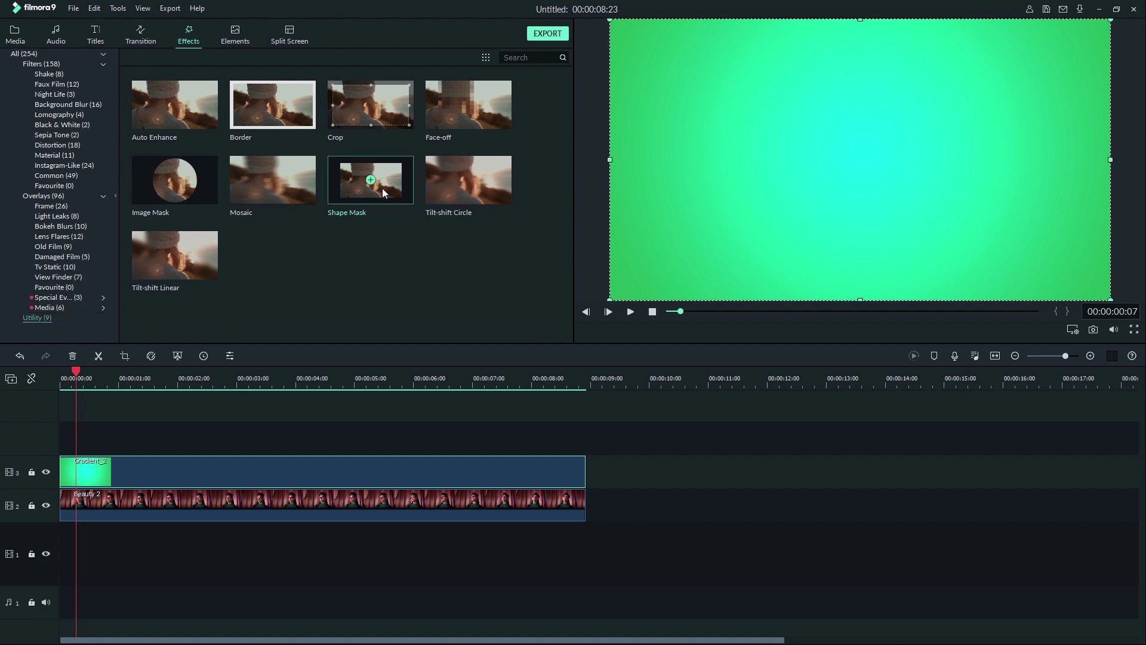
{"action": "left_click_drag", "start_coordinate": [381, 207], "coordinate": [313, 464]}
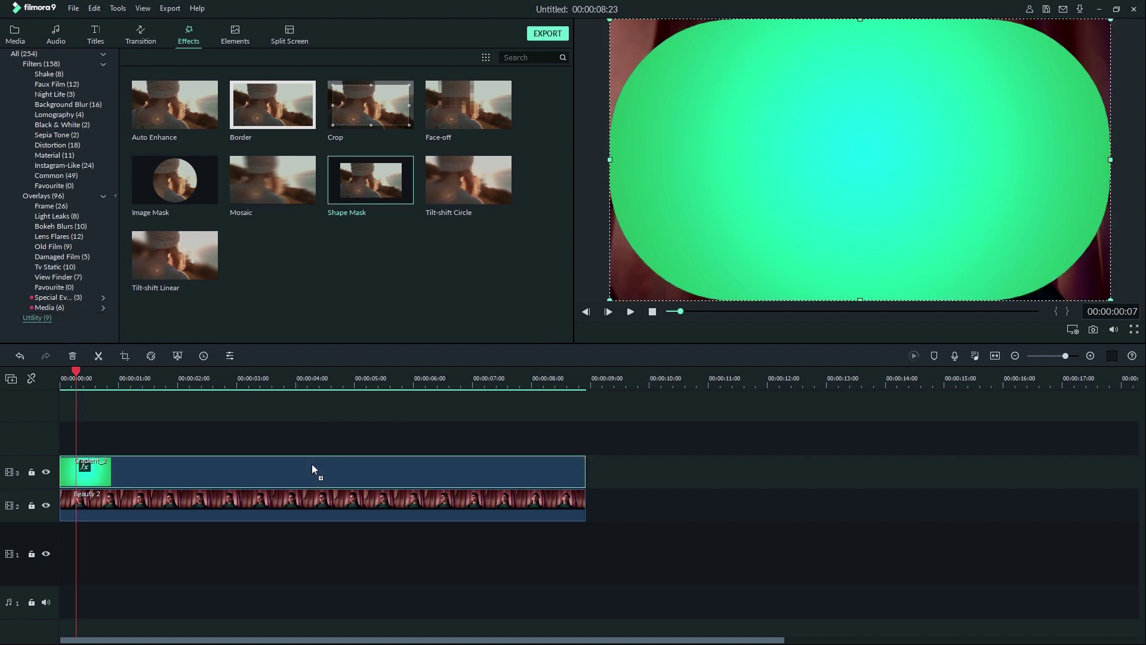
{"action": "double_click", "coordinate": [312, 464]}
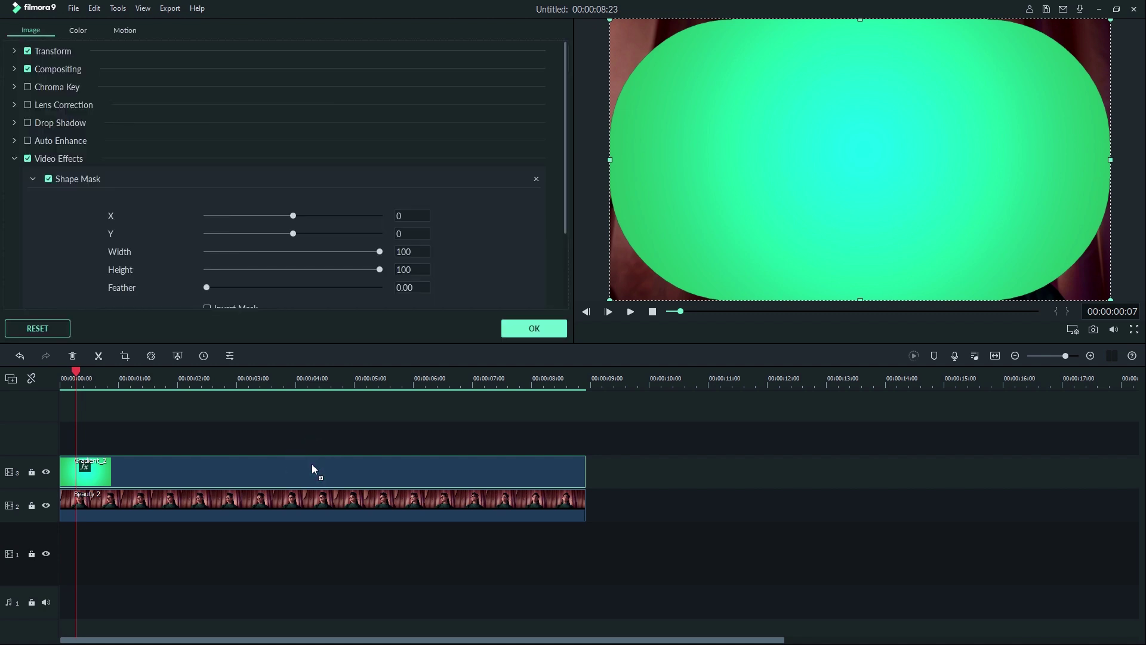
Step: Invert the mask, narrow it, move it to the right side, and round its corners
{"action": "scroll", "coordinate": [458, 264], "scroll_direction": "down", "scroll_amount": 1}
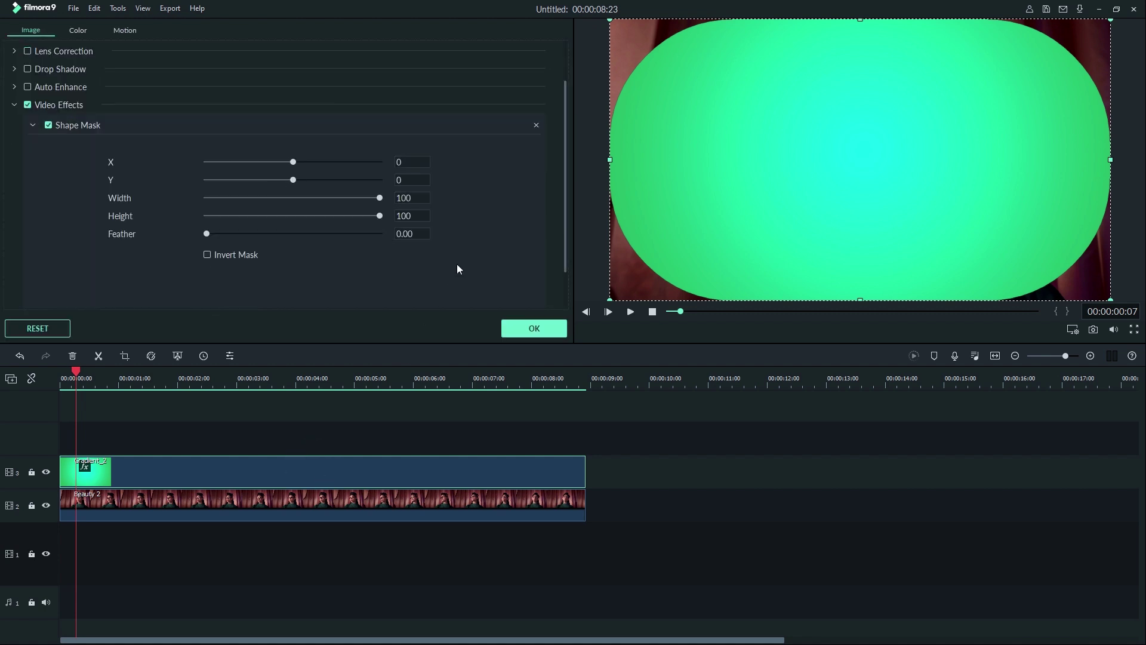
{"action": "left_click", "coordinate": [207, 255]}
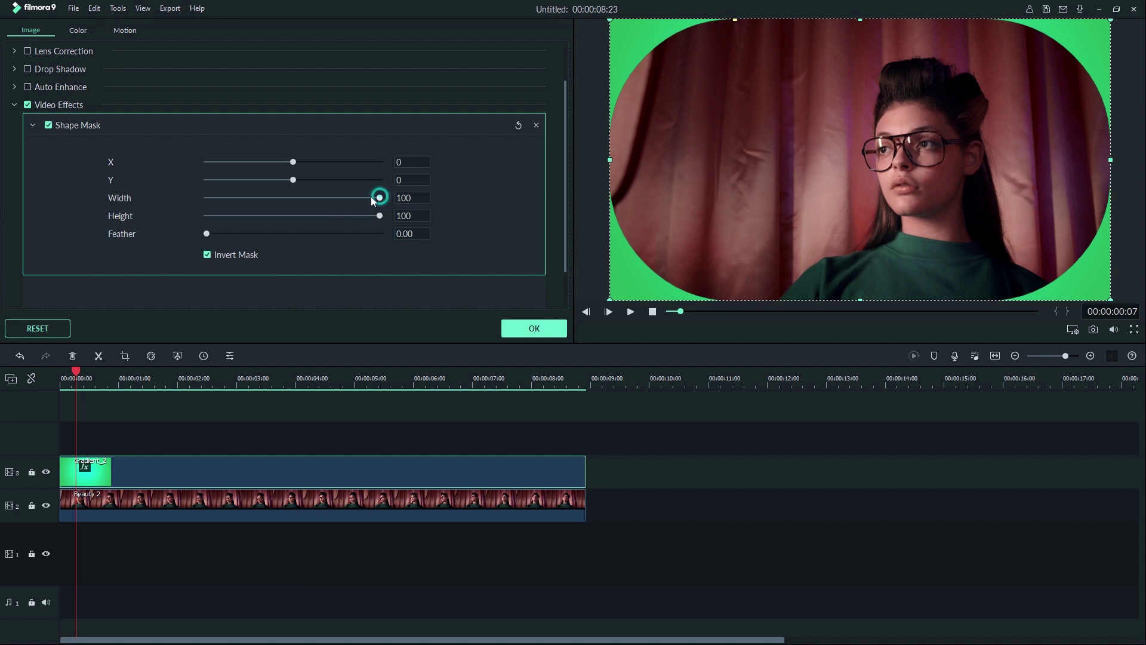
{"action": "left_click_drag", "start_coordinate": [380, 198], "coordinate": [296, 208]}
{"action": "left_click_drag", "start_coordinate": [868, 170], "coordinate": [947, 169]}
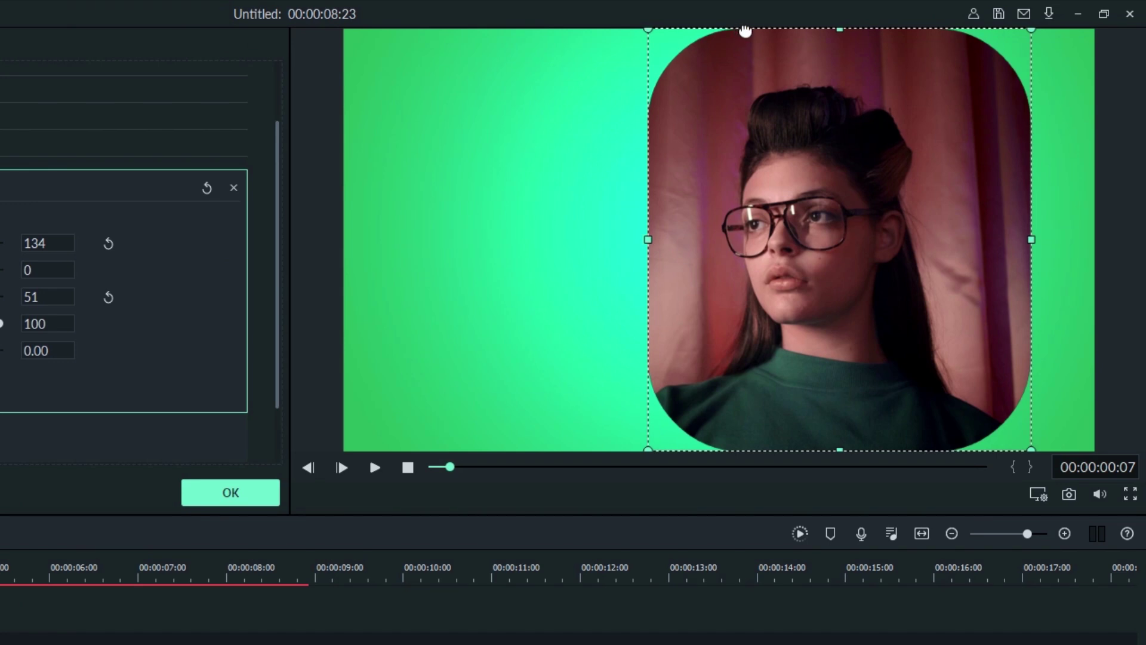
{"action": "left_click_drag", "start_coordinate": [743, 30], "coordinate": [903, 72]}
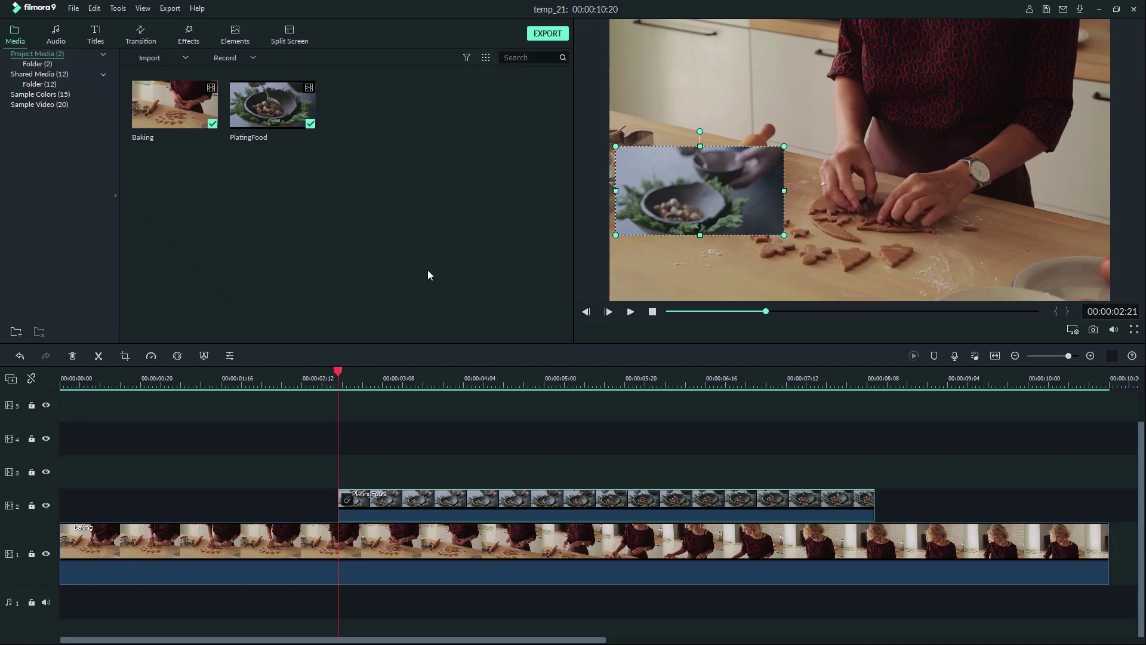
Step: Apply the Utility Border effect to the PlatingFood clip on track 2 and open its settings
{"action": "left_click", "coordinate": [186, 36]}
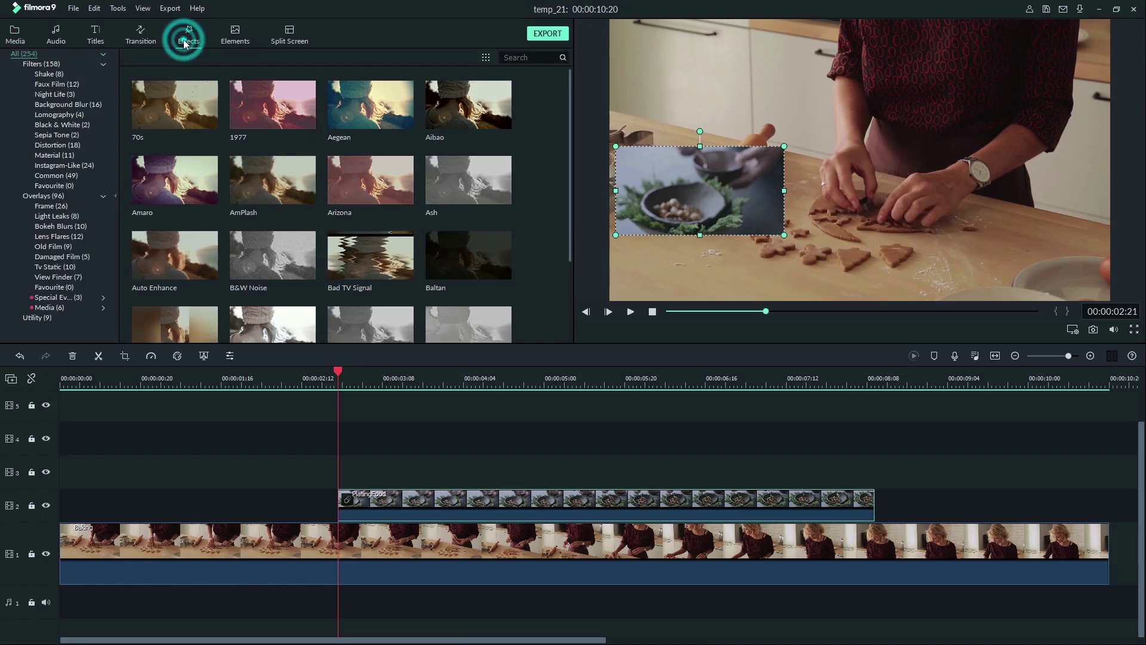
{"action": "left_click", "coordinate": [71, 316]}
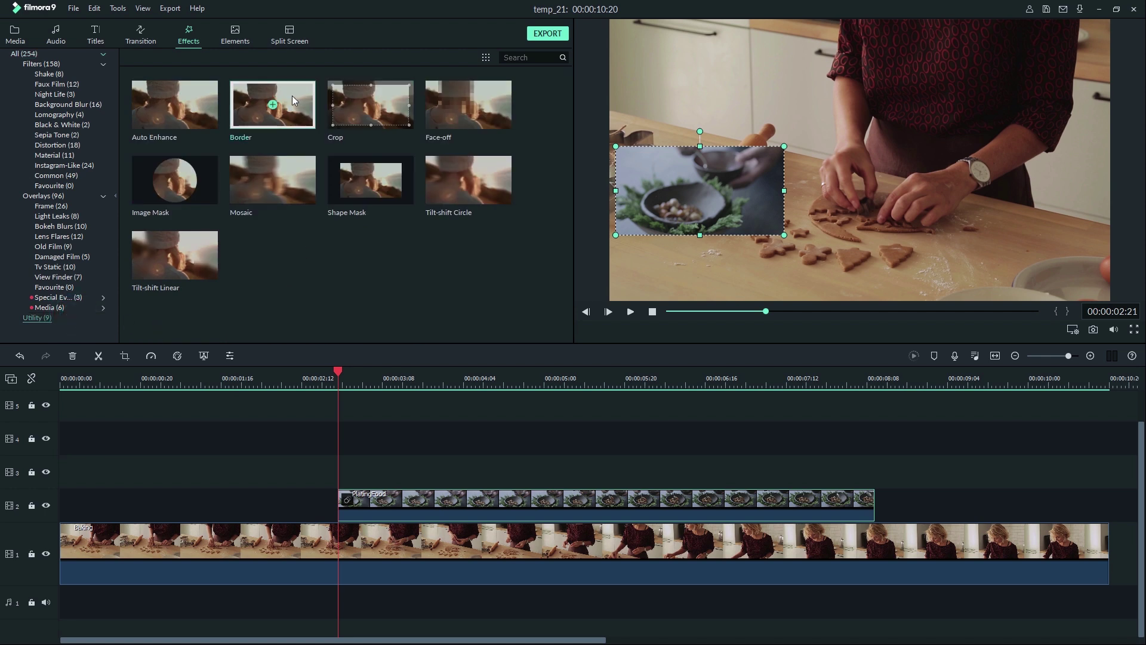
{"action": "left_click_drag", "start_coordinate": [292, 95], "coordinate": [451, 499]}
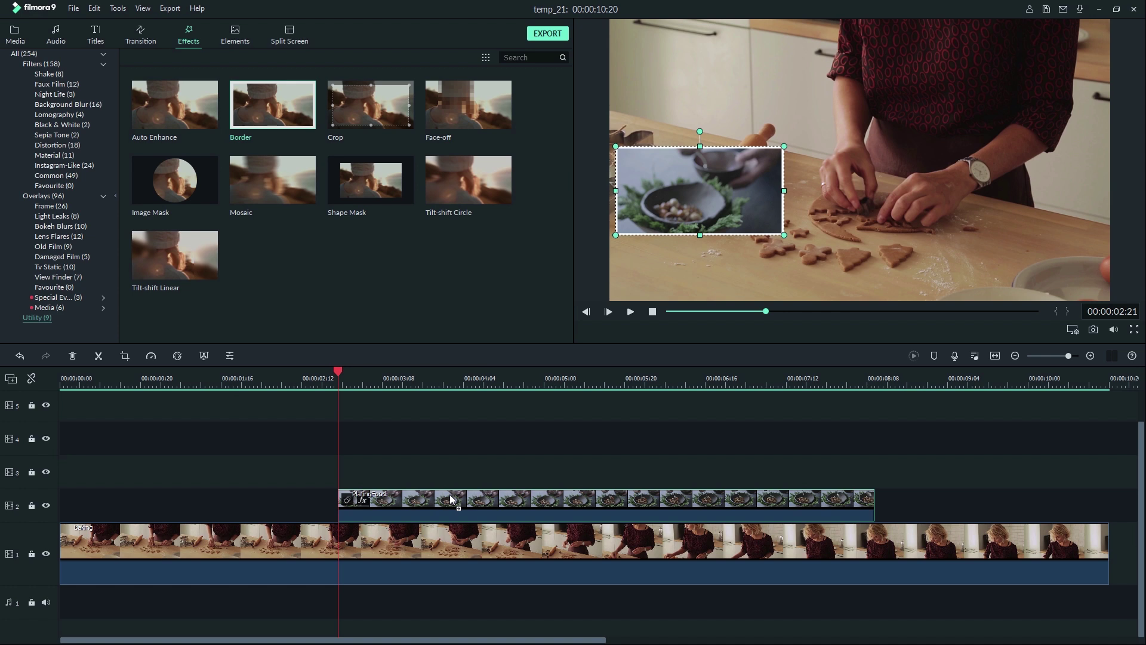
{"action": "double_click", "coordinate": [450, 499]}
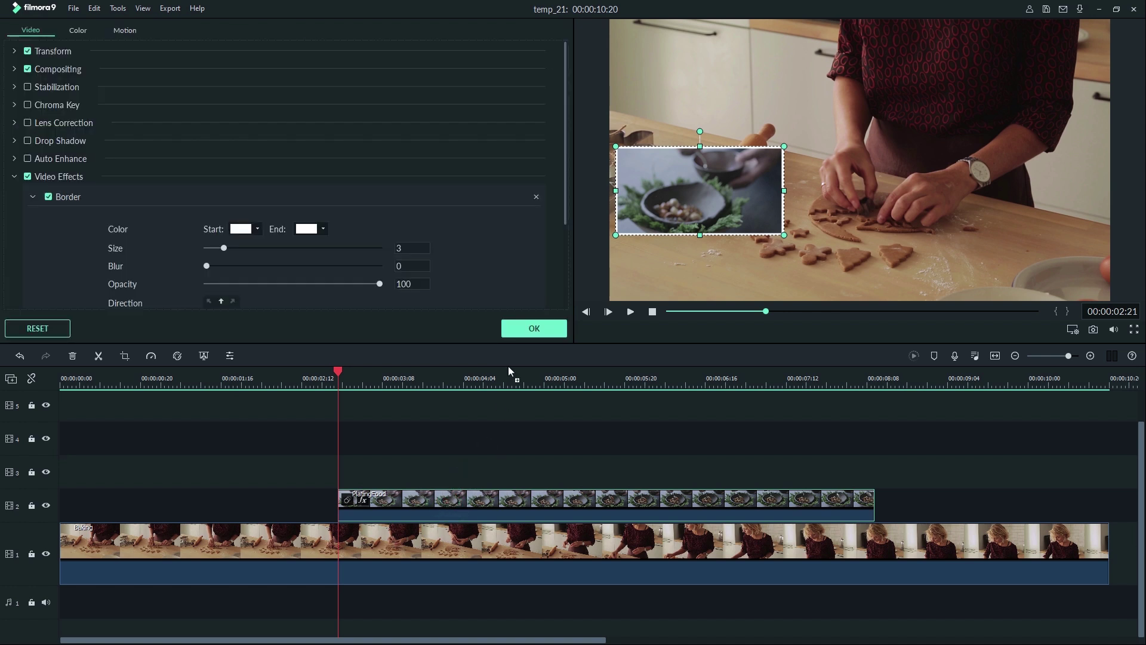
Step: Set the PlatingFood border's start colour to green and its end colour to blue
{"action": "left_click_drag", "start_coordinate": [565, 210], "coordinate": [565, 281]}
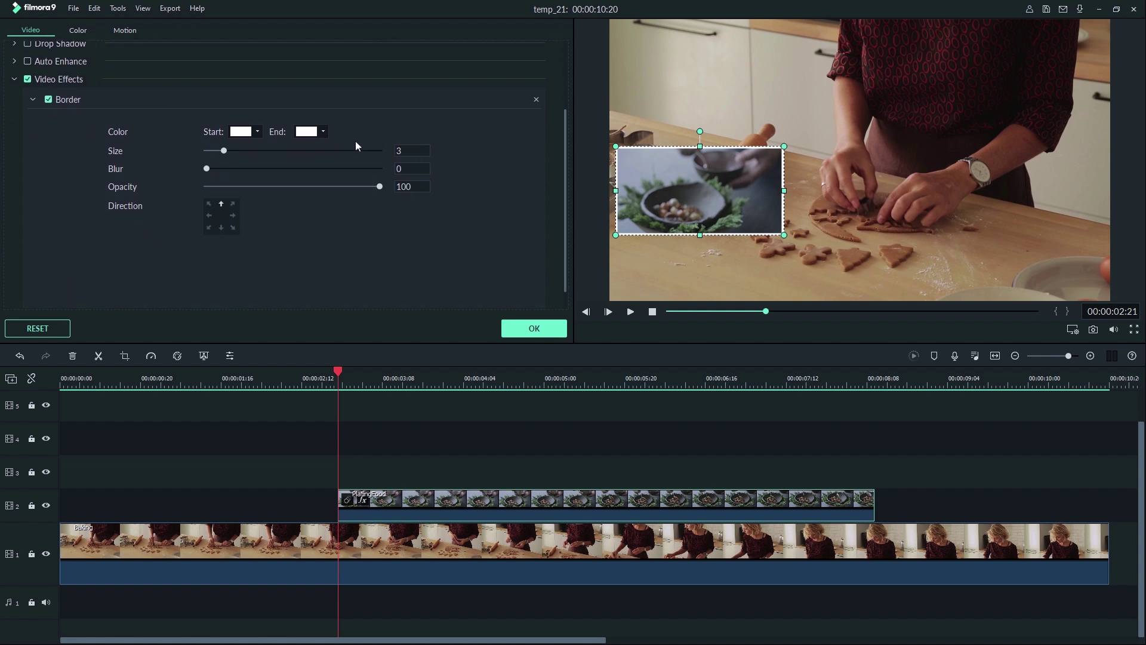
{"action": "left_click", "coordinate": [255, 131]}
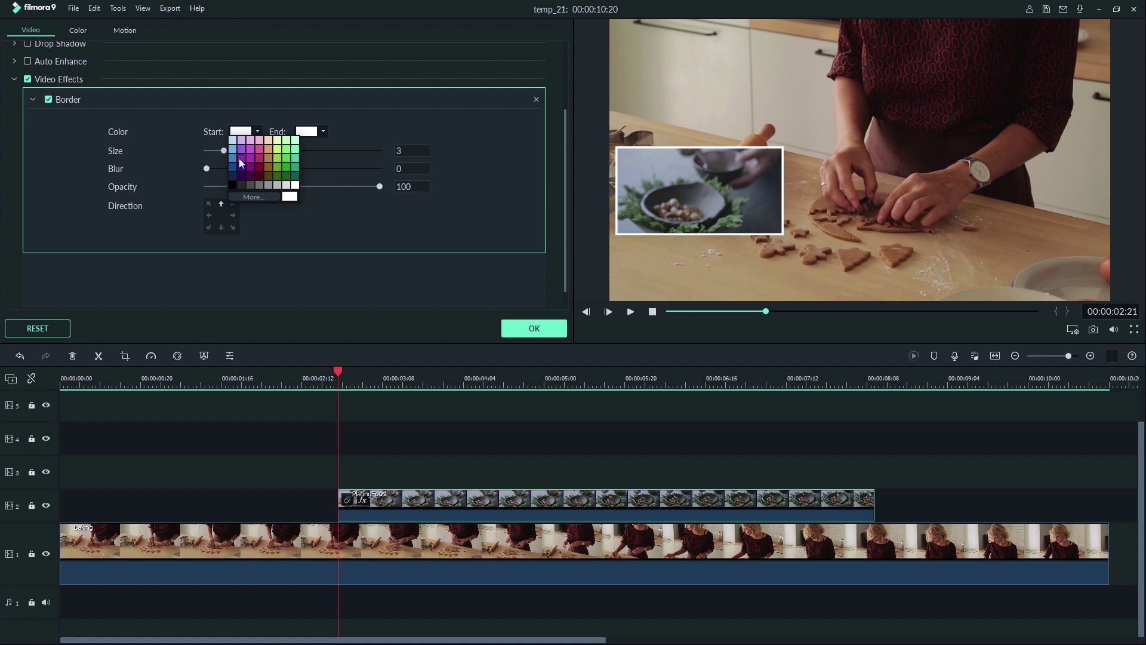
{"action": "left_click", "coordinate": [234, 158]}
{"action": "left_click", "coordinate": [324, 131]}
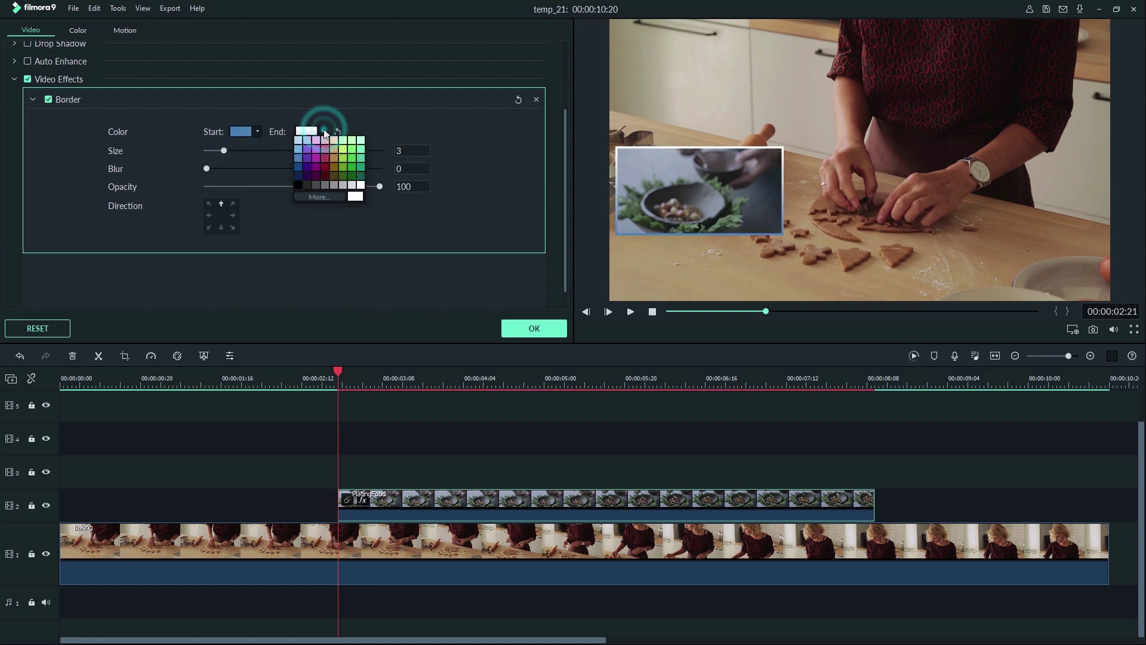
{"action": "left_click", "coordinate": [297, 159]}
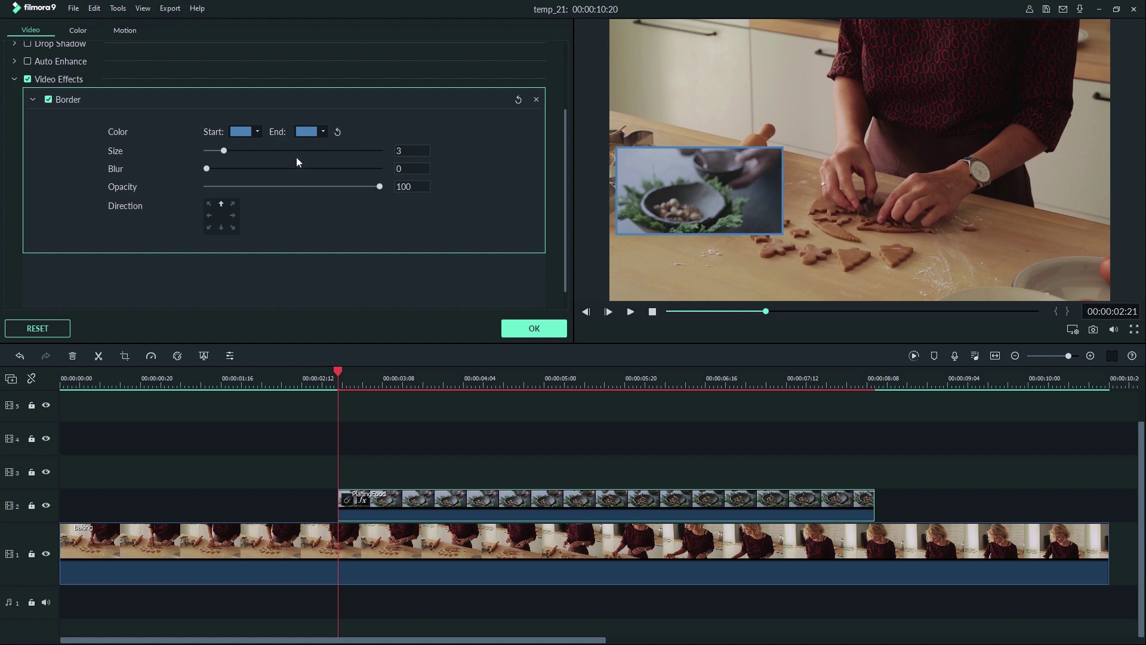
{"action": "left_click", "coordinate": [258, 132]}
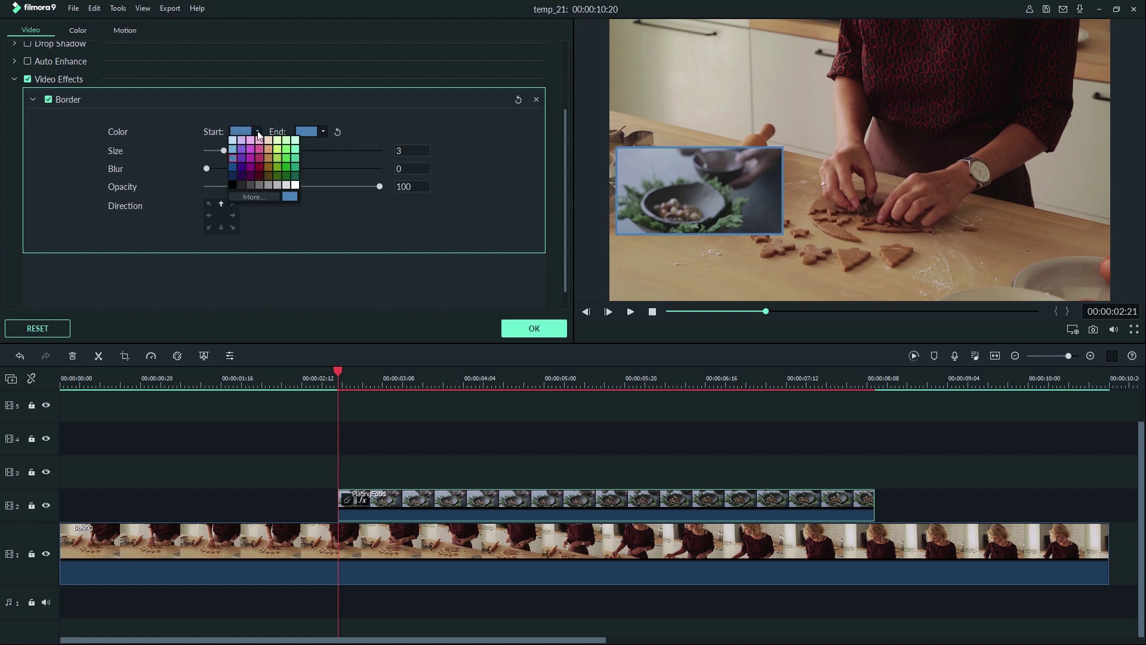
{"action": "left_click", "coordinate": [285, 149]}
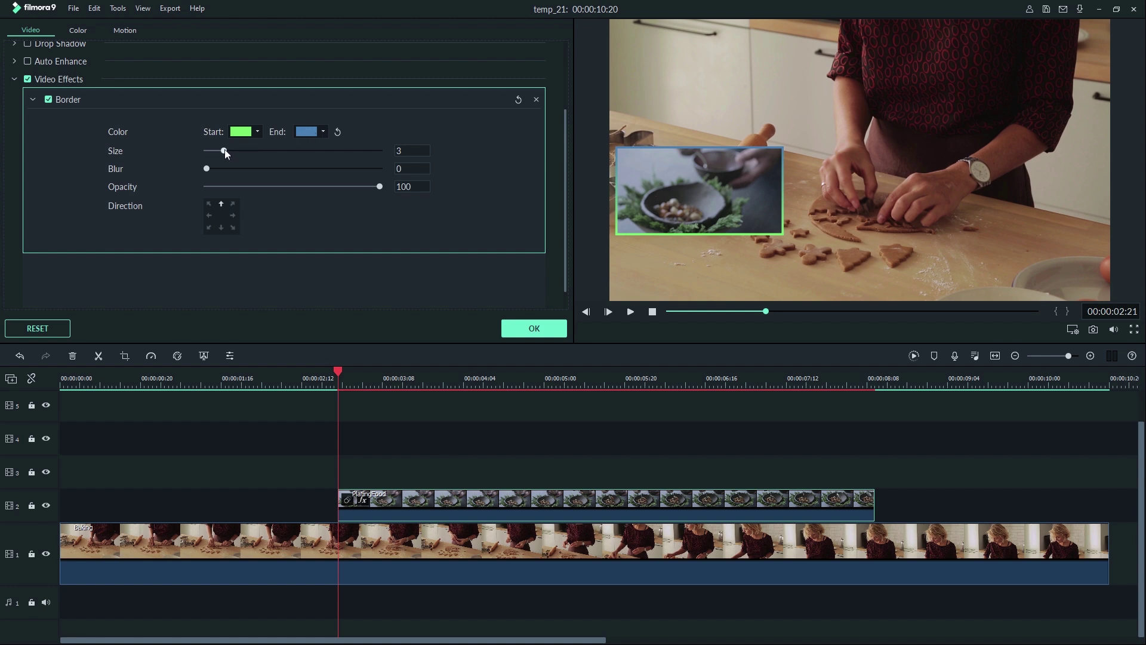
Step: Set the border to size 11, blur 4, opacity 85, with a bottom-right gradient direction
{"action": "left_click_drag", "start_coordinate": [225, 149], "coordinate": [316, 157]}
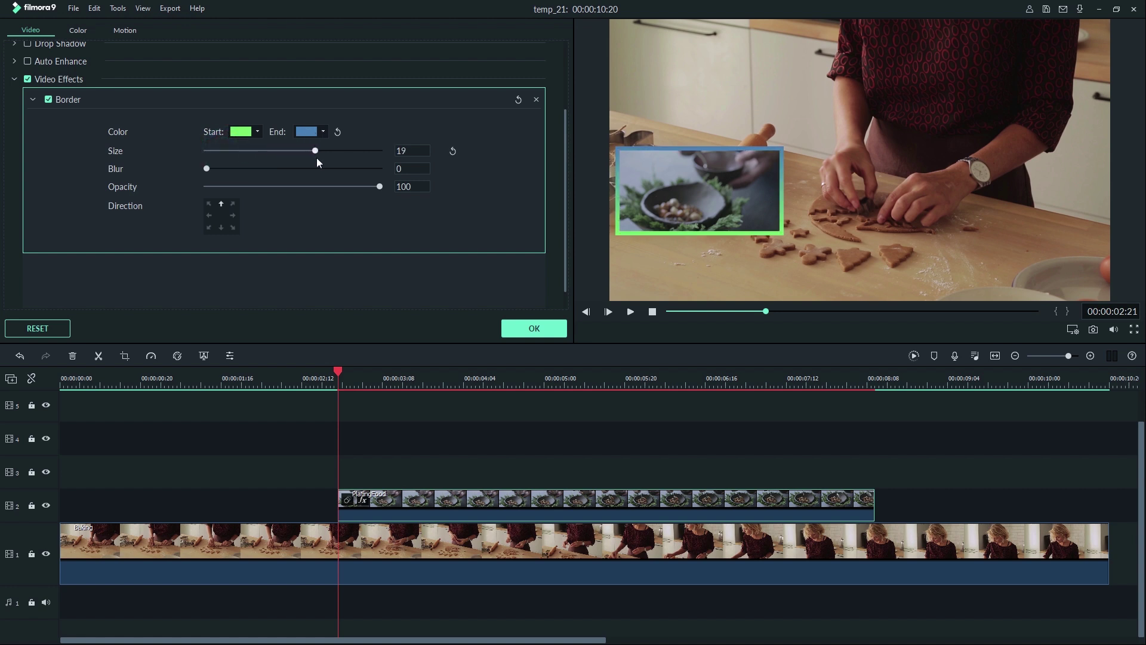
{"action": "left_click_drag", "start_coordinate": [283, 163], "coordinate": [245, 172]}
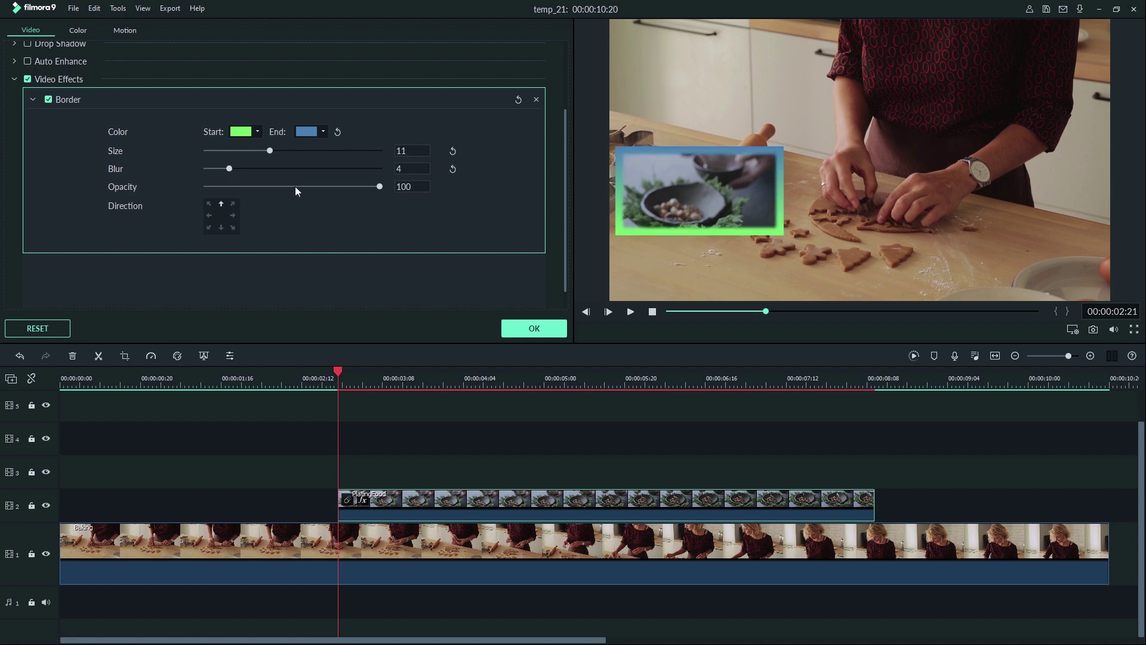
{"action": "left_click_drag", "start_coordinate": [378, 187], "coordinate": [353, 203]}
{"action": "left_click", "coordinate": [233, 204]}
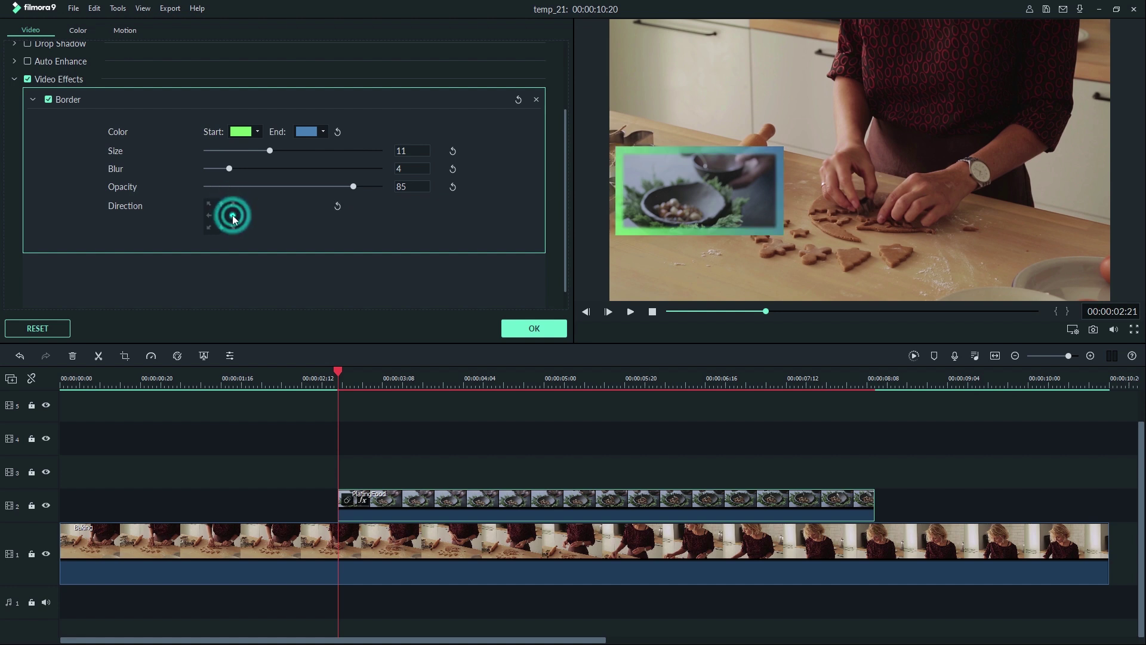
{"action": "left_click", "coordinate": [233, 227]}
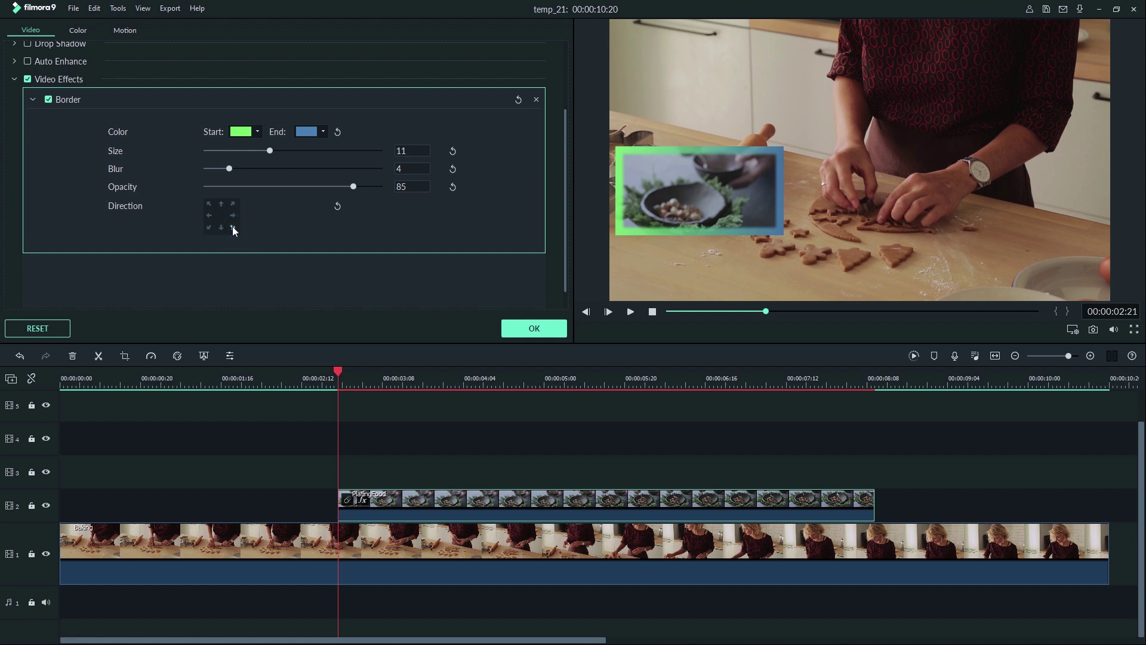